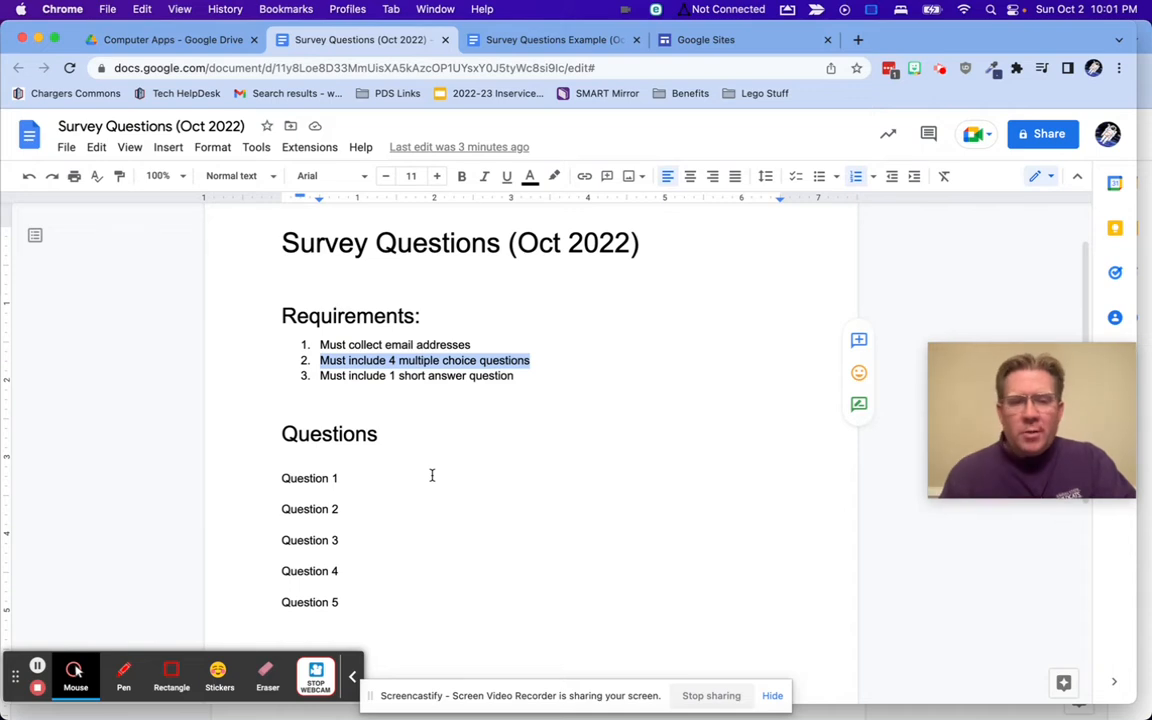
Review the survey requirements and the five sample questions in the Survey Questions Example (Oct 2022) document
left_click_drag(518, 376, 322, 388)
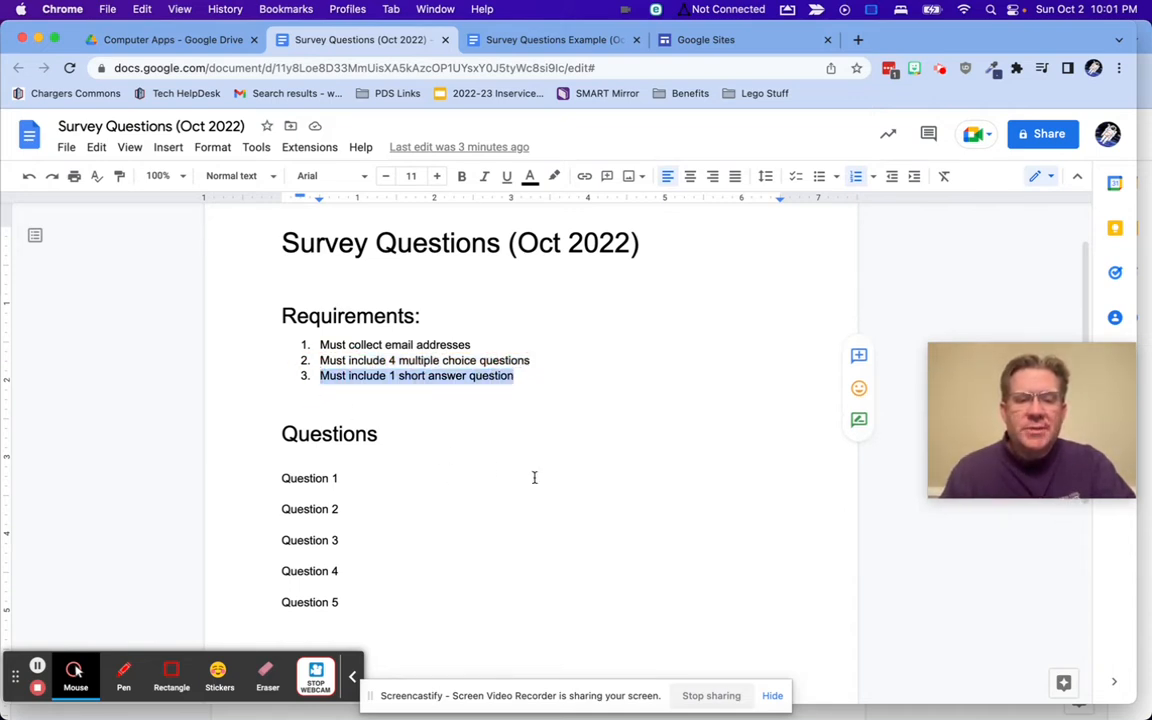
scroll(534, 478, "down", 1)
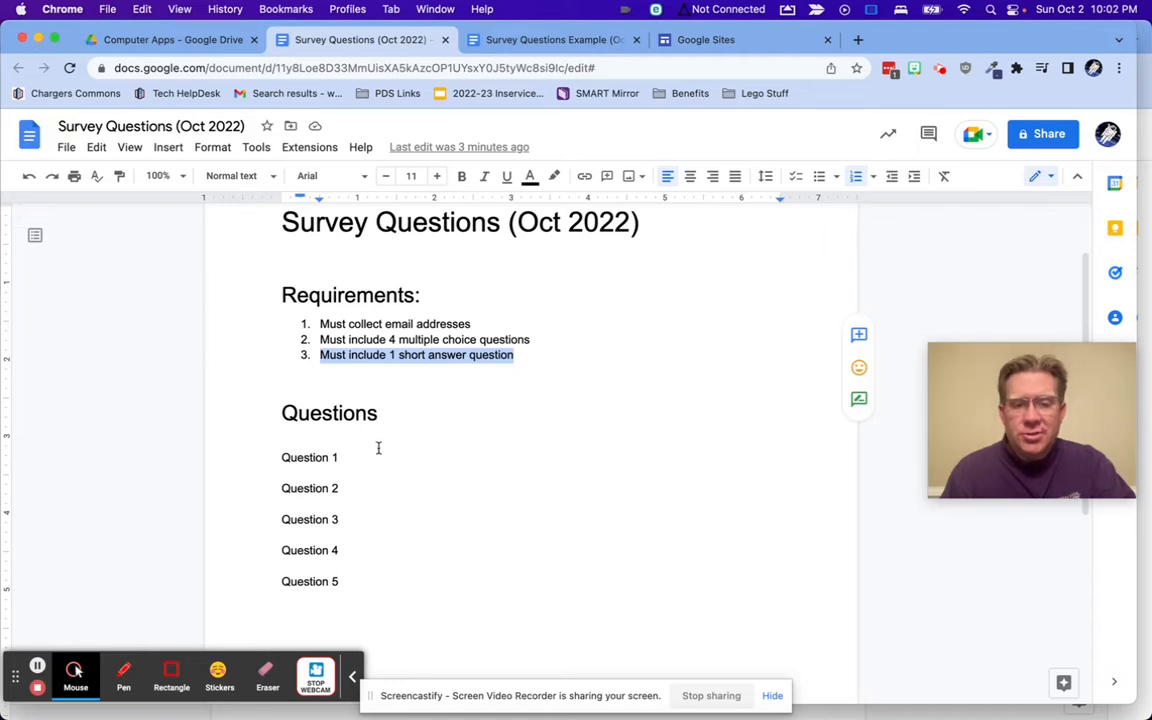
scroll(350, 466, "up", 3)
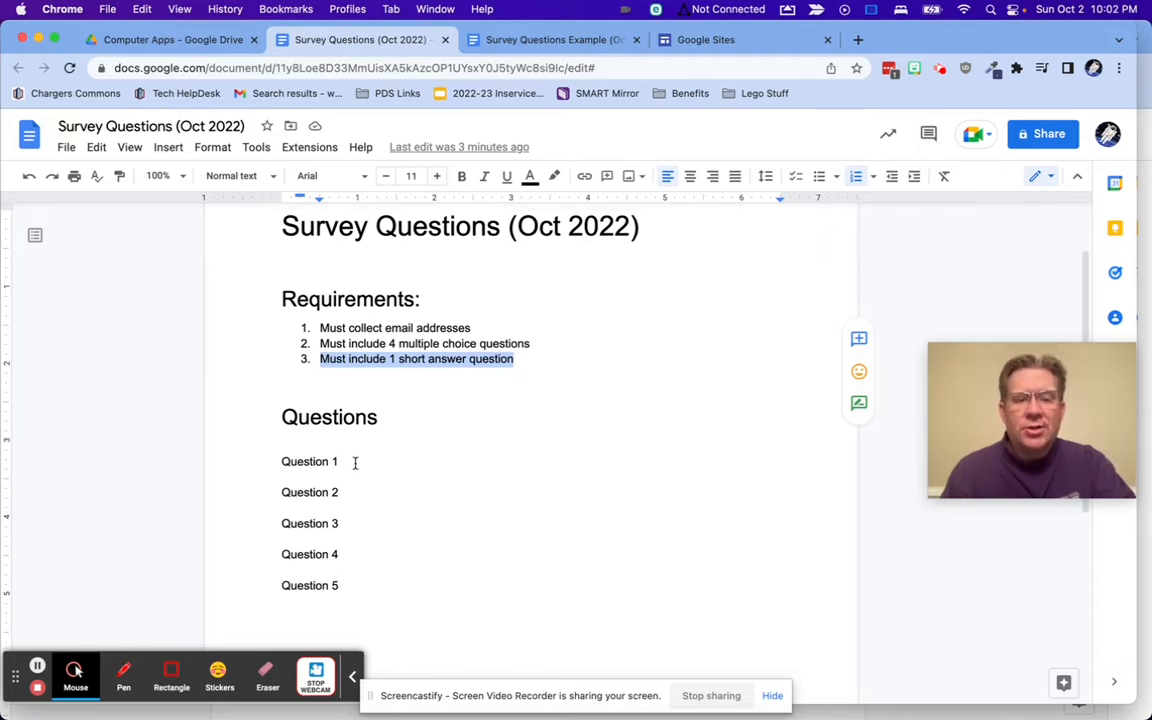
left_click(548, 38)
scroll(544, 358, "down", 5)
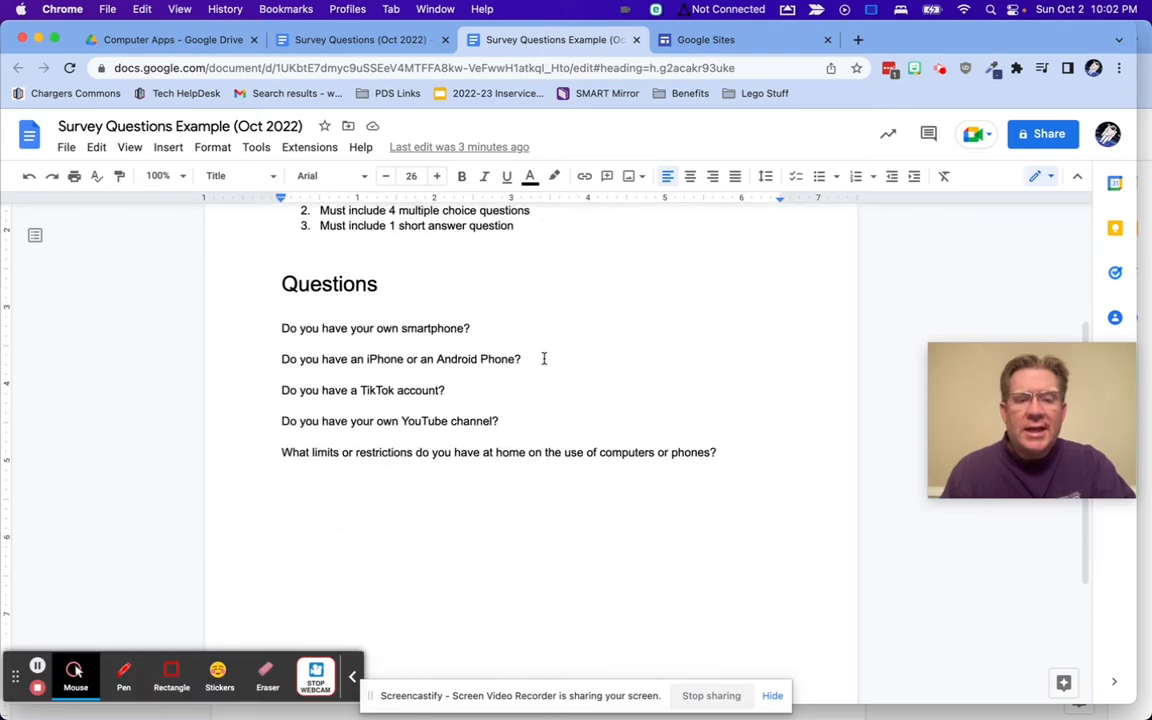
left_click_drag(510, 421, 278, 329)
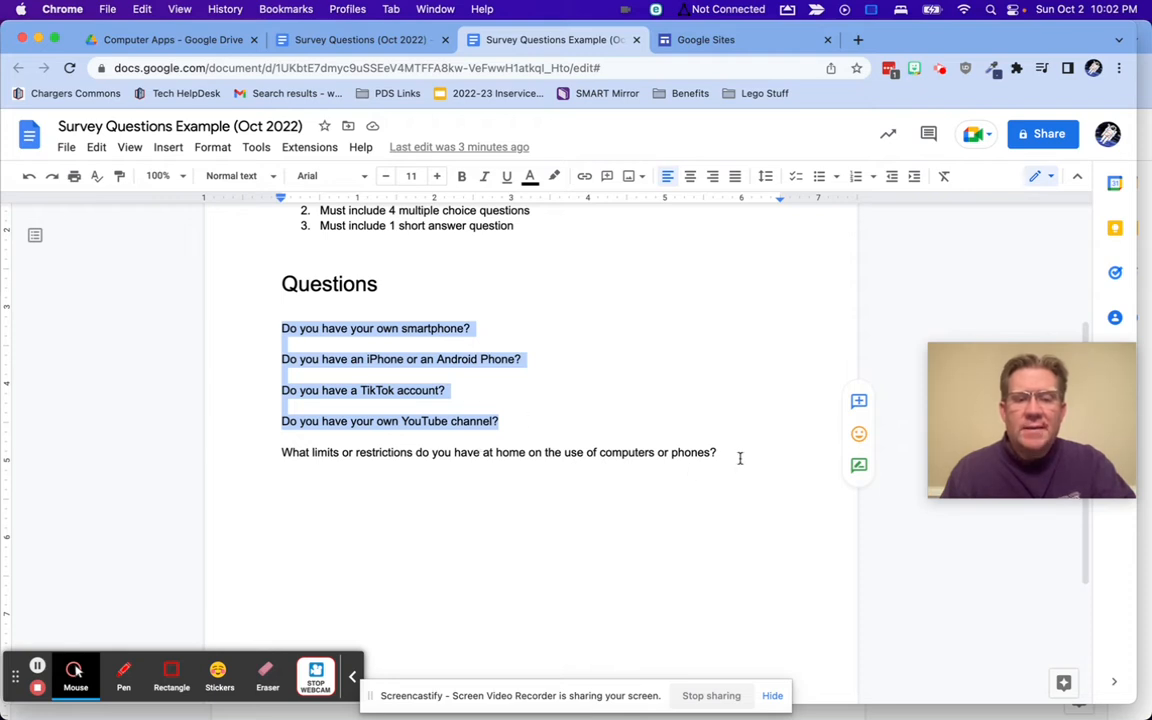
left_click_drag(720, 452, 281, 452)
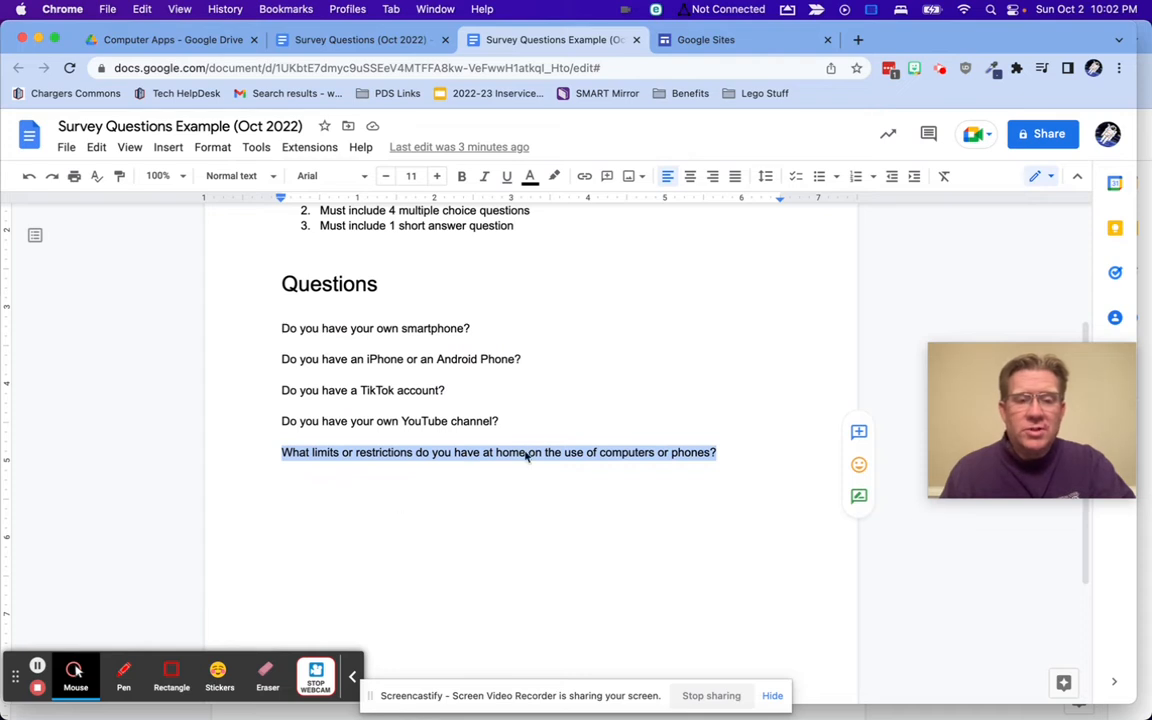
left_click(518, 420)
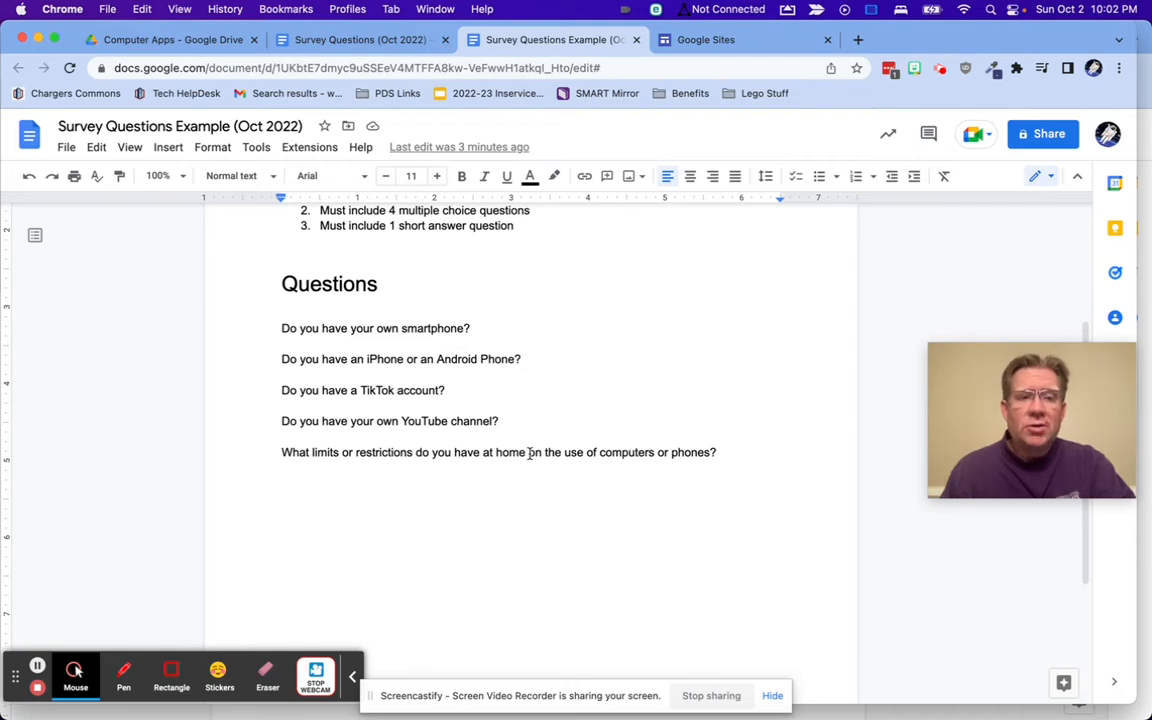
Create a blank Google Form in the Computer Apps Drive folder and title it "Technology Survey"
left_click(186, 42)
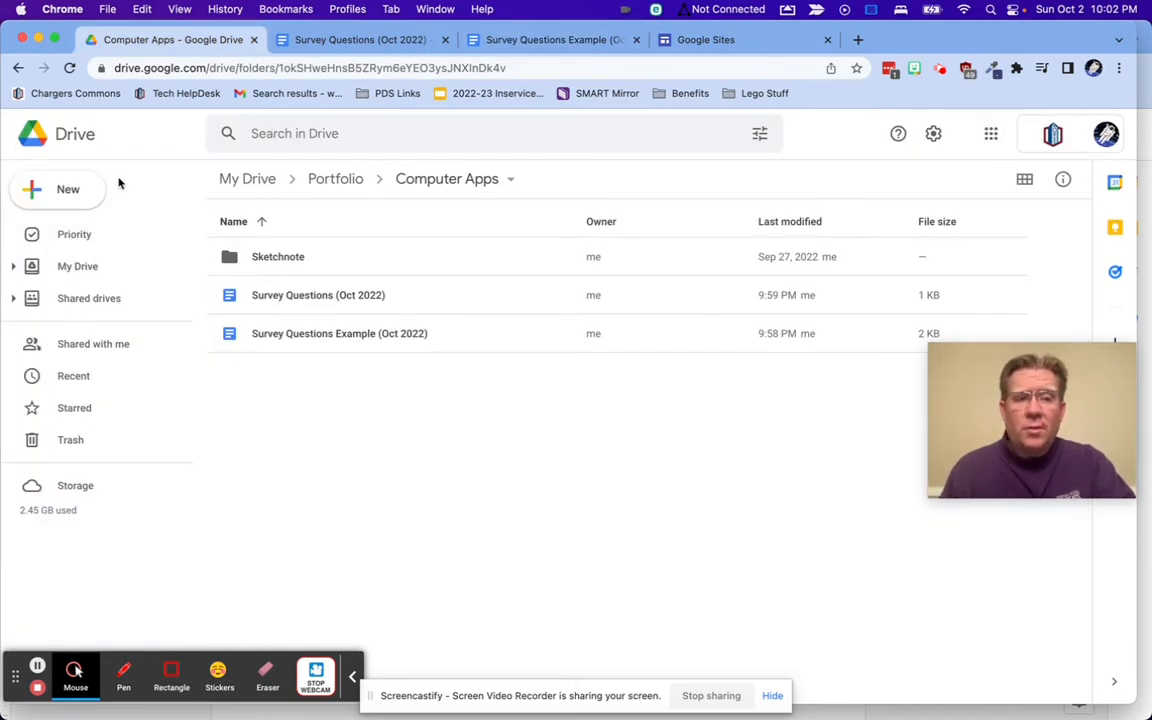
left_click(67, 189)
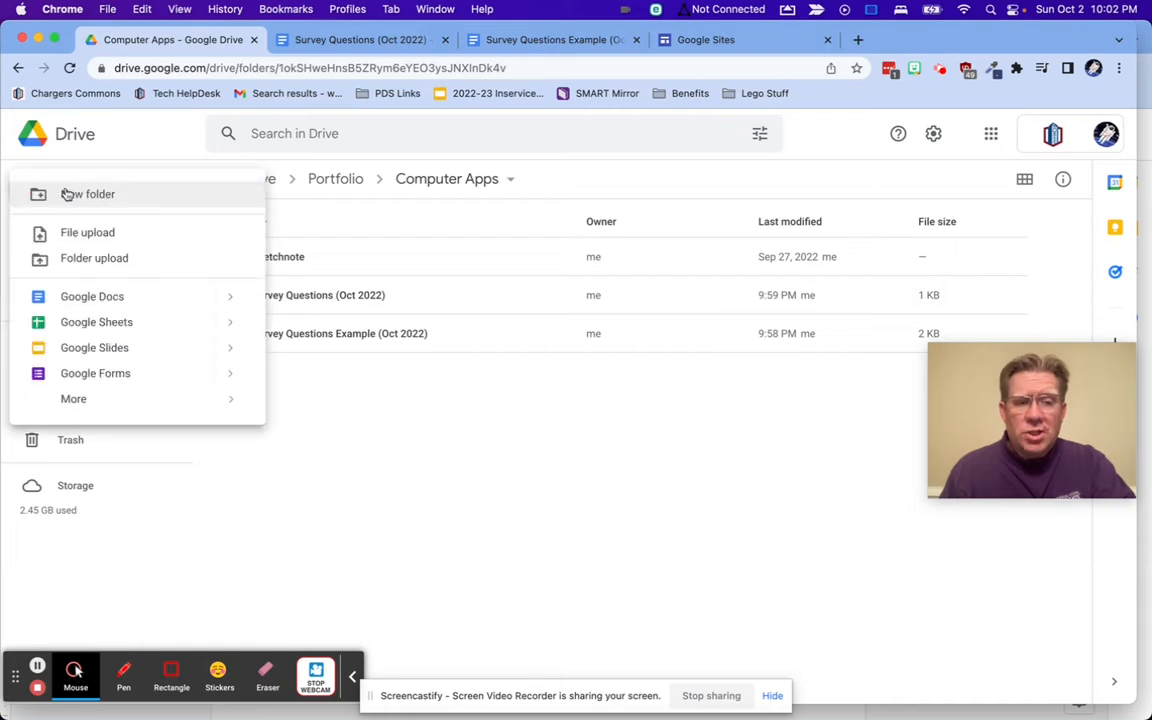
left_click(105, 377)
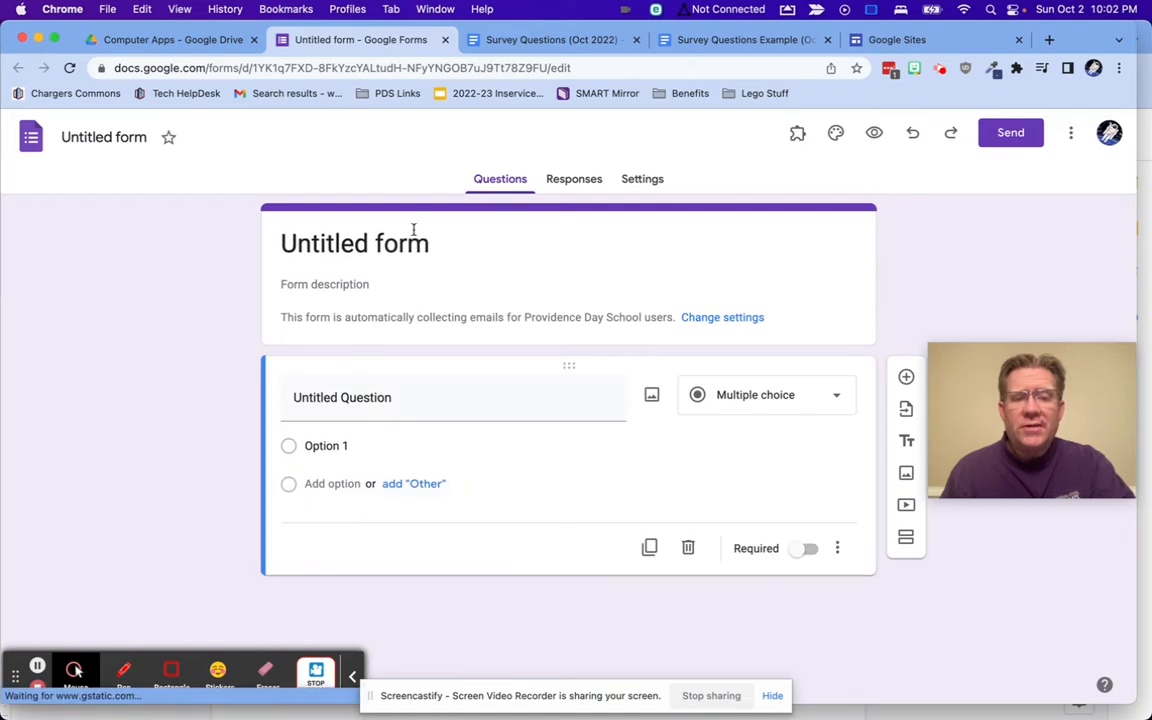
left_click(369, 248)
triple_click(351, 244)
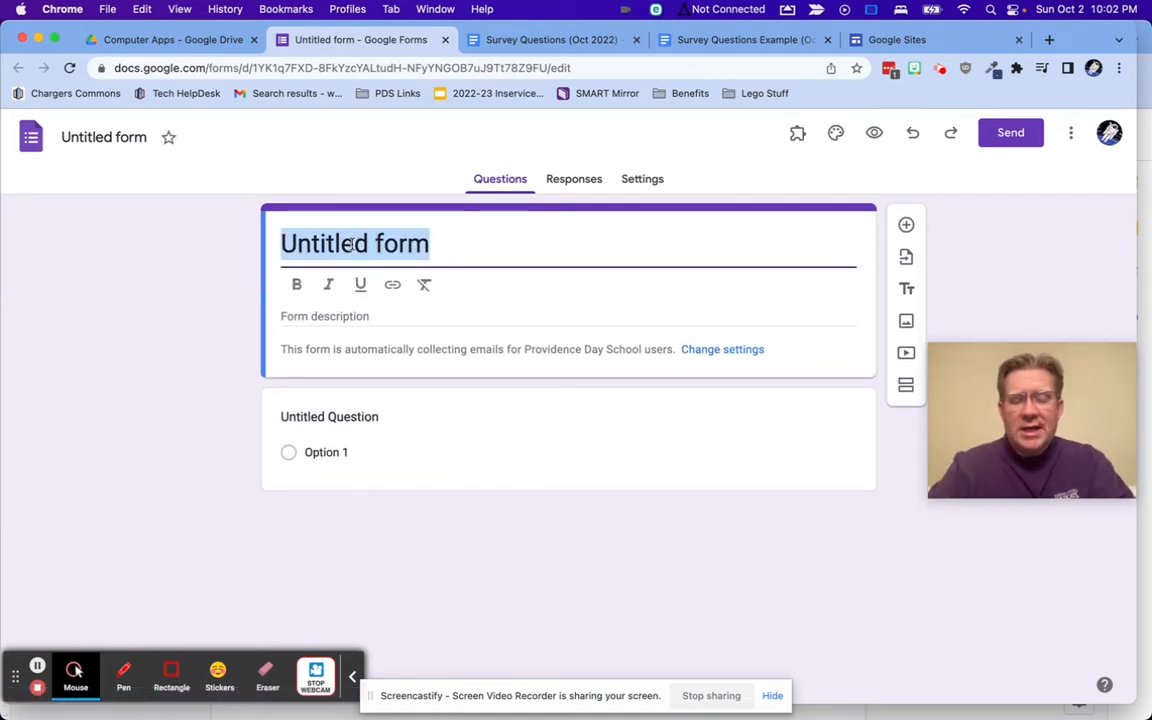
type("Technology Survey")
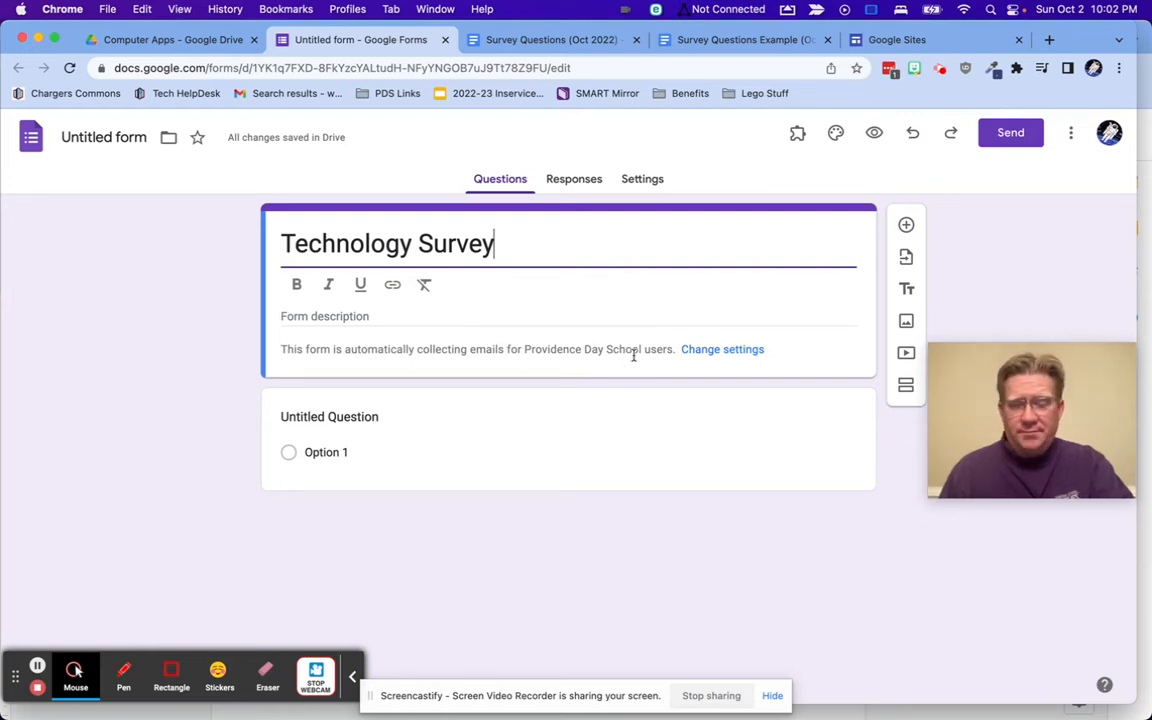
Copy "Do you have your own smartphone?" from the example document into the form's first question
left_click(347, 424)
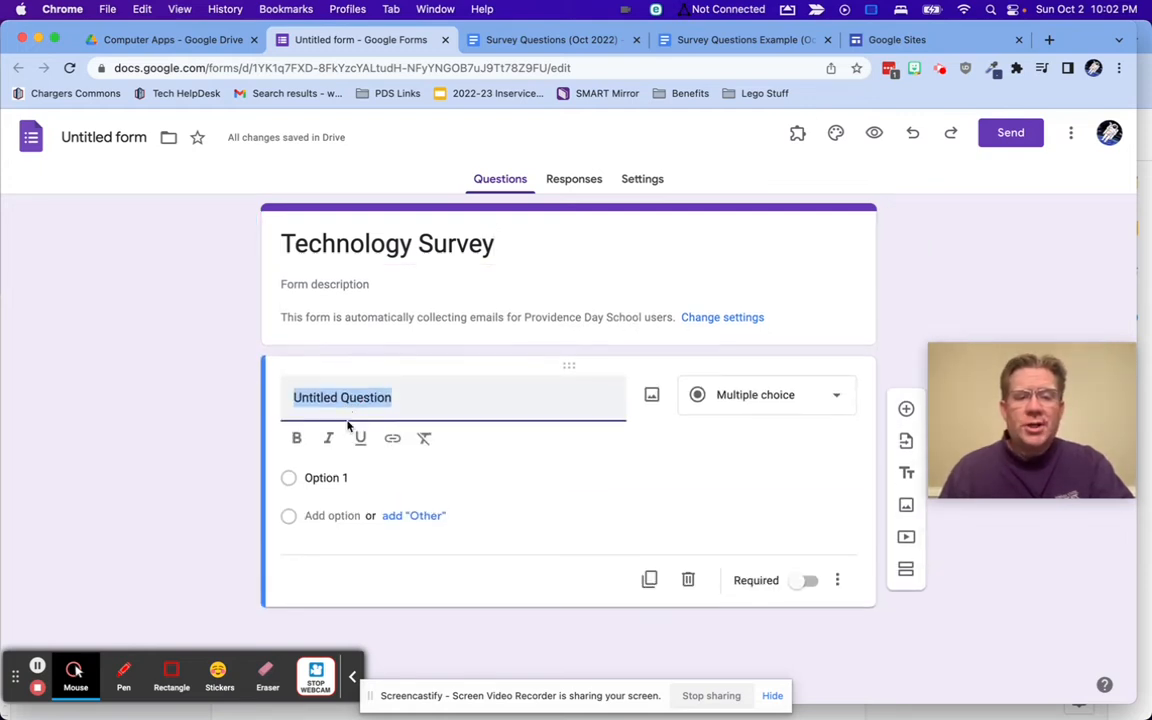
left_click(691, 44)
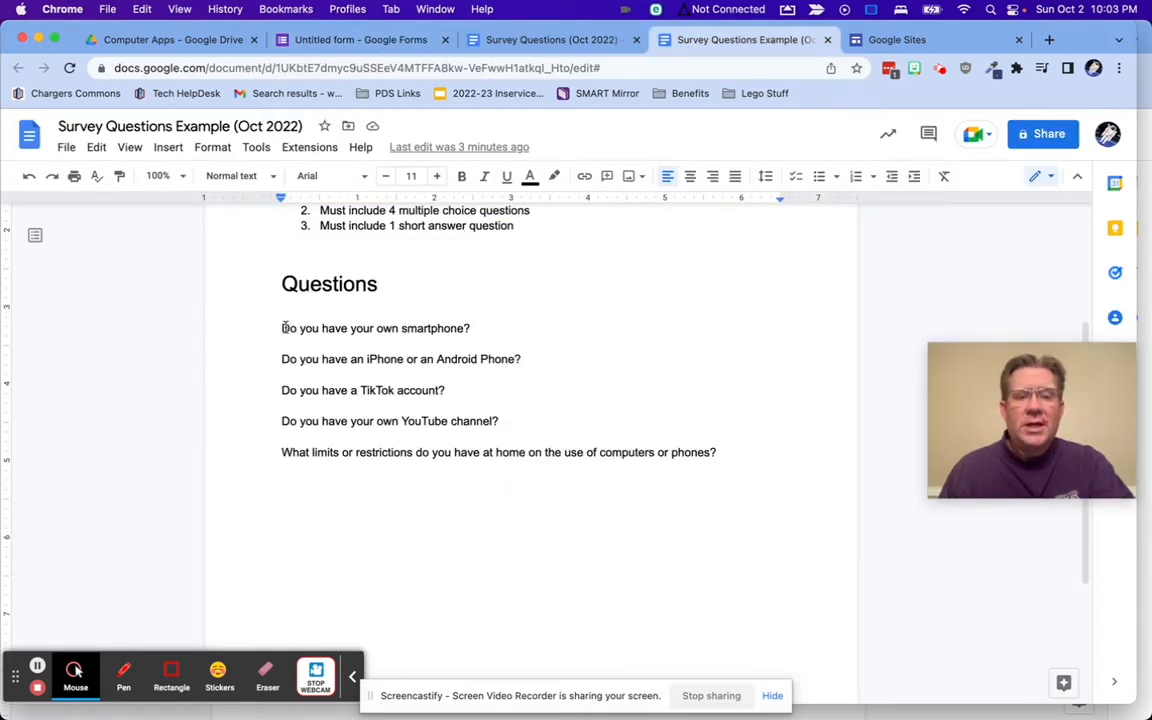
left_click_drag(281, 328, 247, 327)
key("super+c")
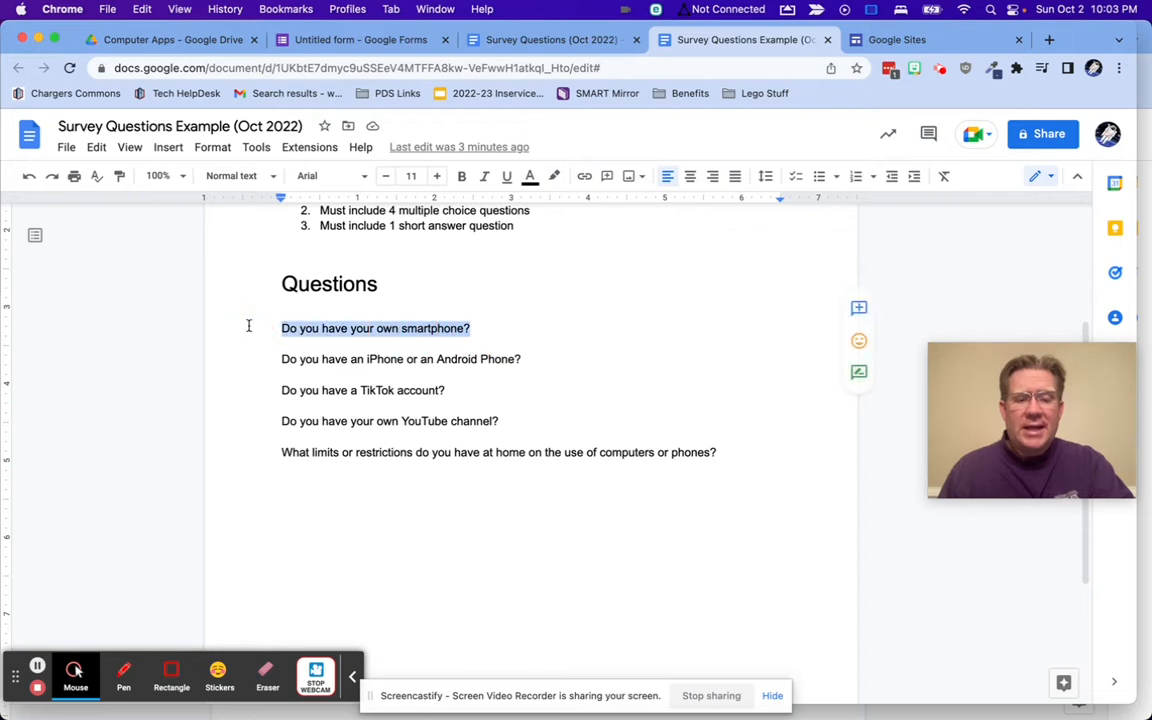
left_click(365, 46)
key("super+v")
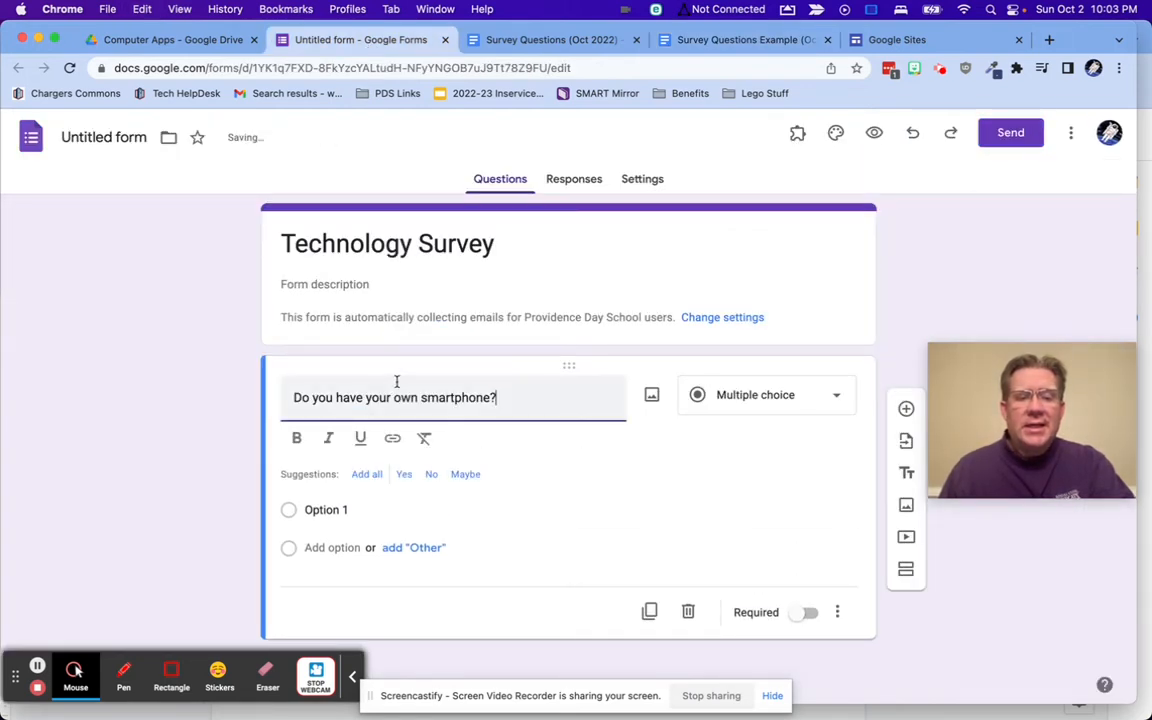
Give the smartphone question the options Yes and No, and make it required
left_click(339, 515)
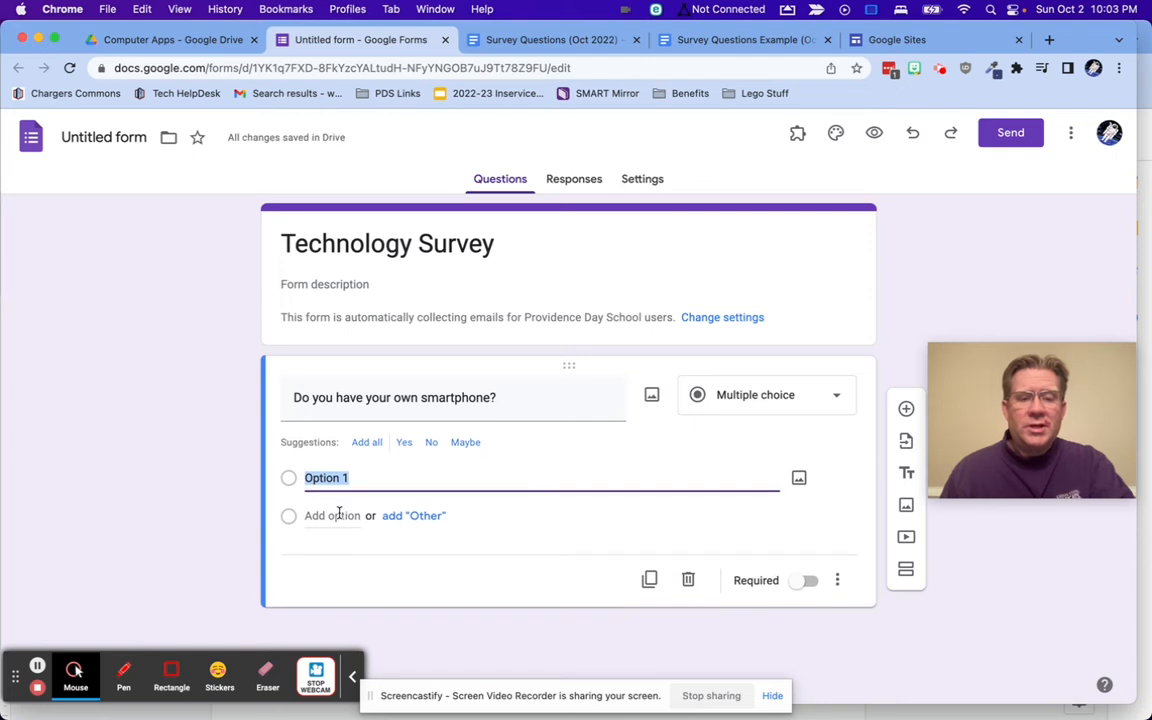
type("Yes")
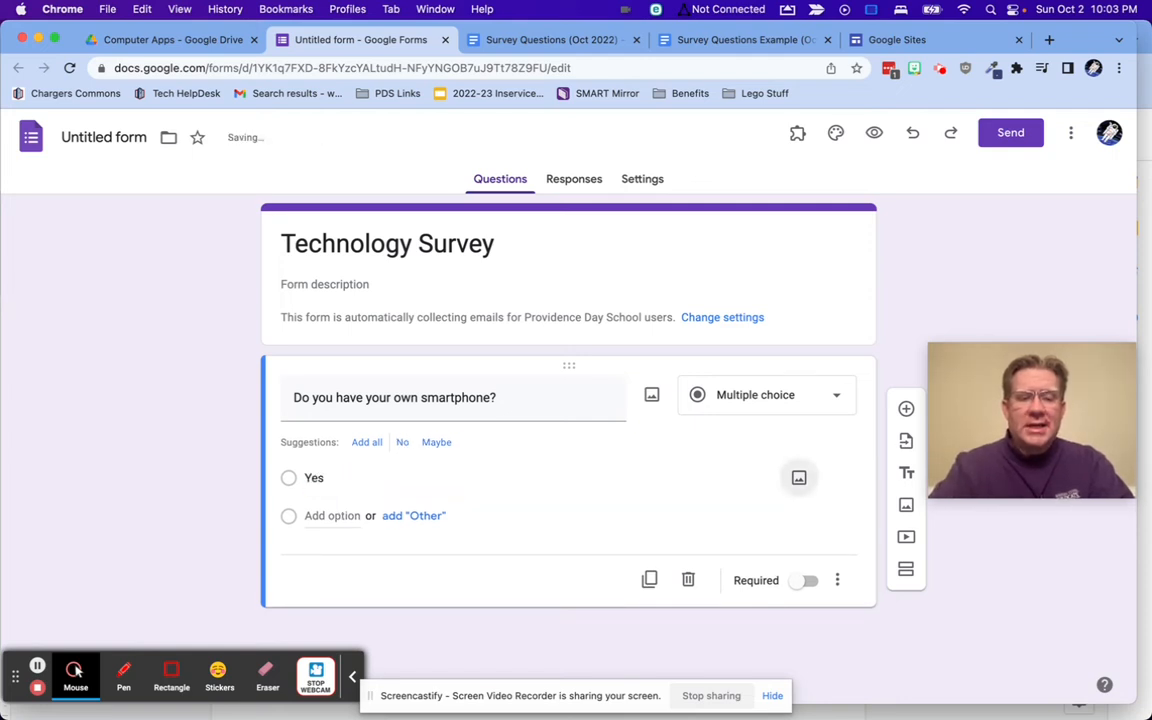
left_click(401, 442)
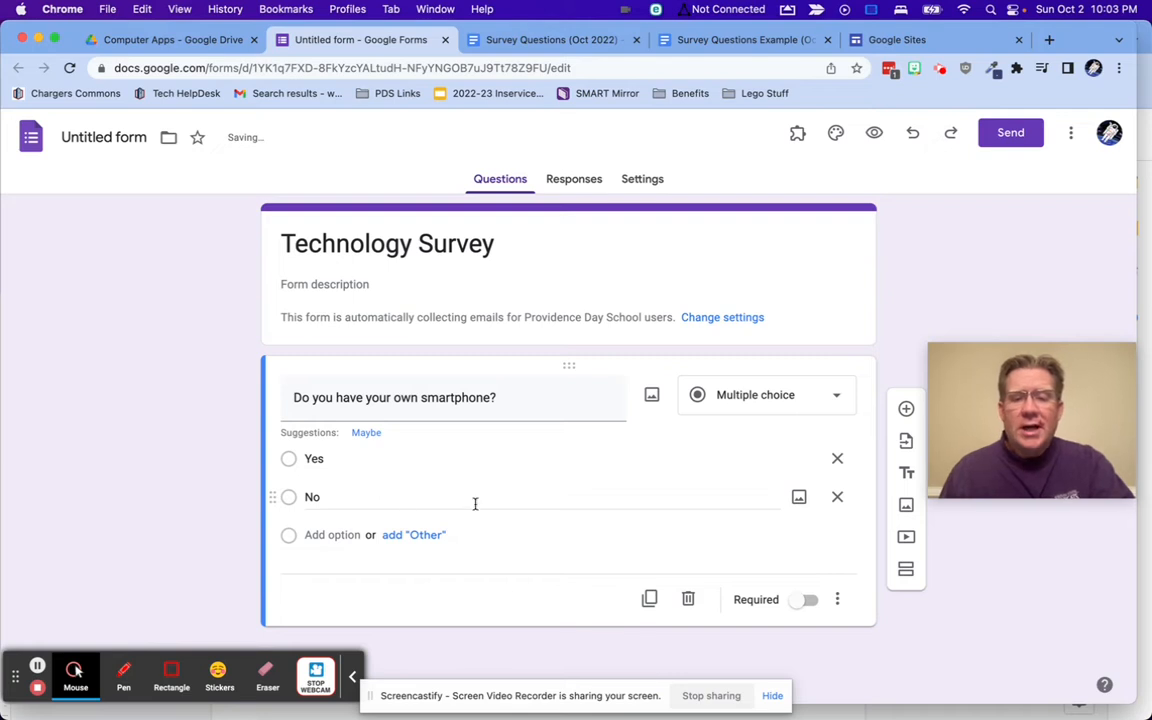
left_click(808, 601)
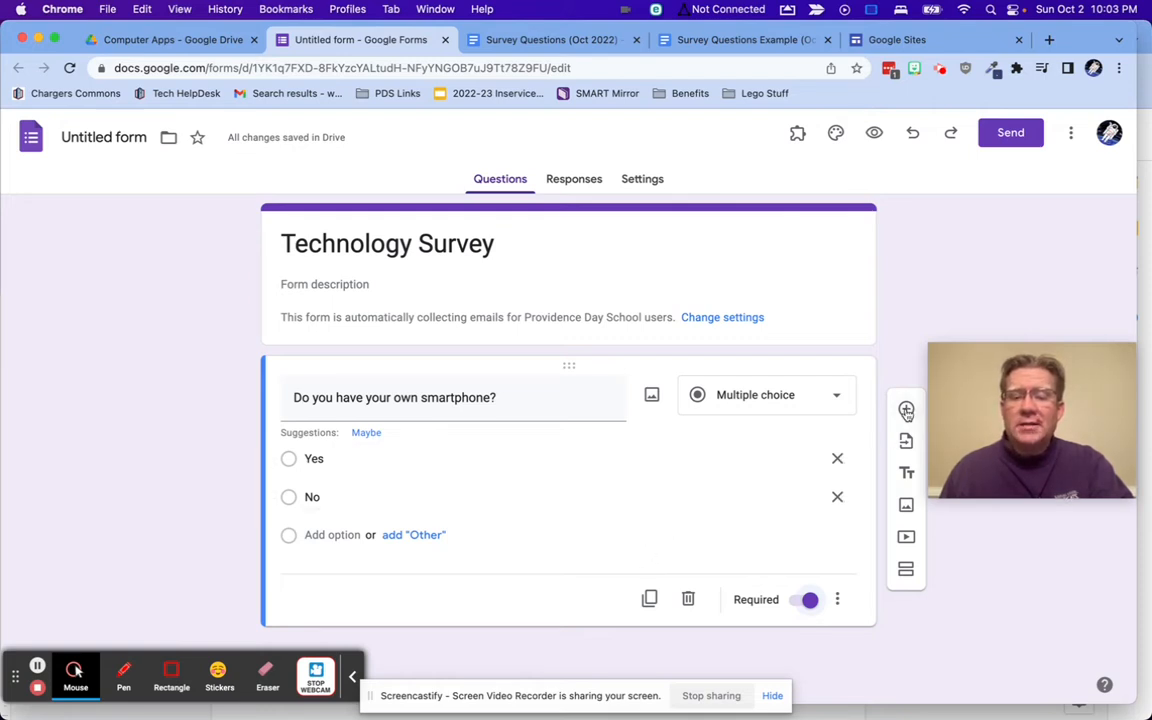
Add a second question and fill it with "Do you have an iPhone or an Android Phone?" copied from the example document
left_click(906, 411)
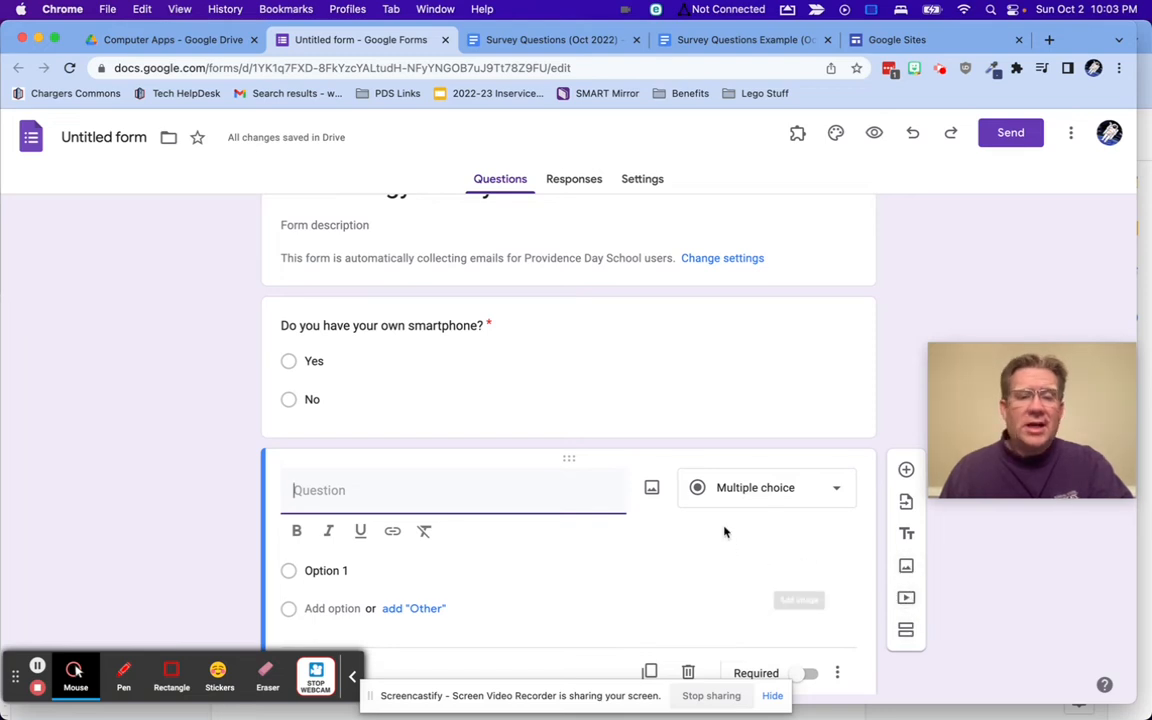
scroll(725, 532, "down", 1)
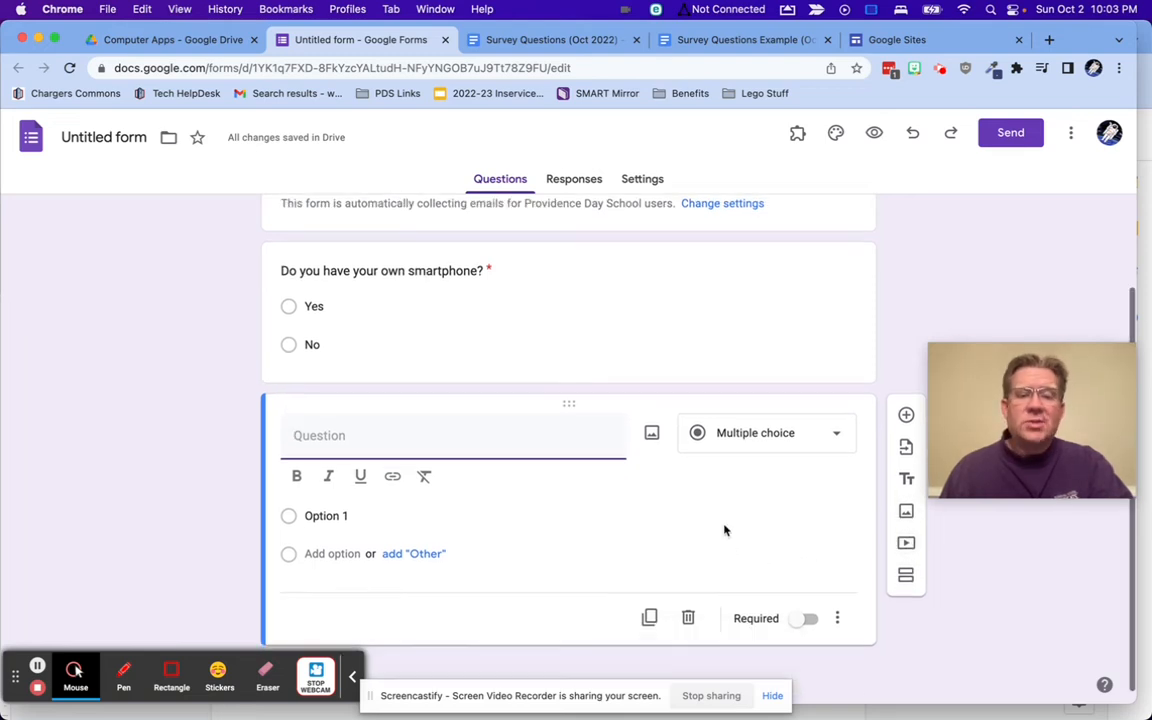
left_click(715, 40)
left_click_drag(529, 361, 270, 356)
key("super+c")
left_click(305, 47)
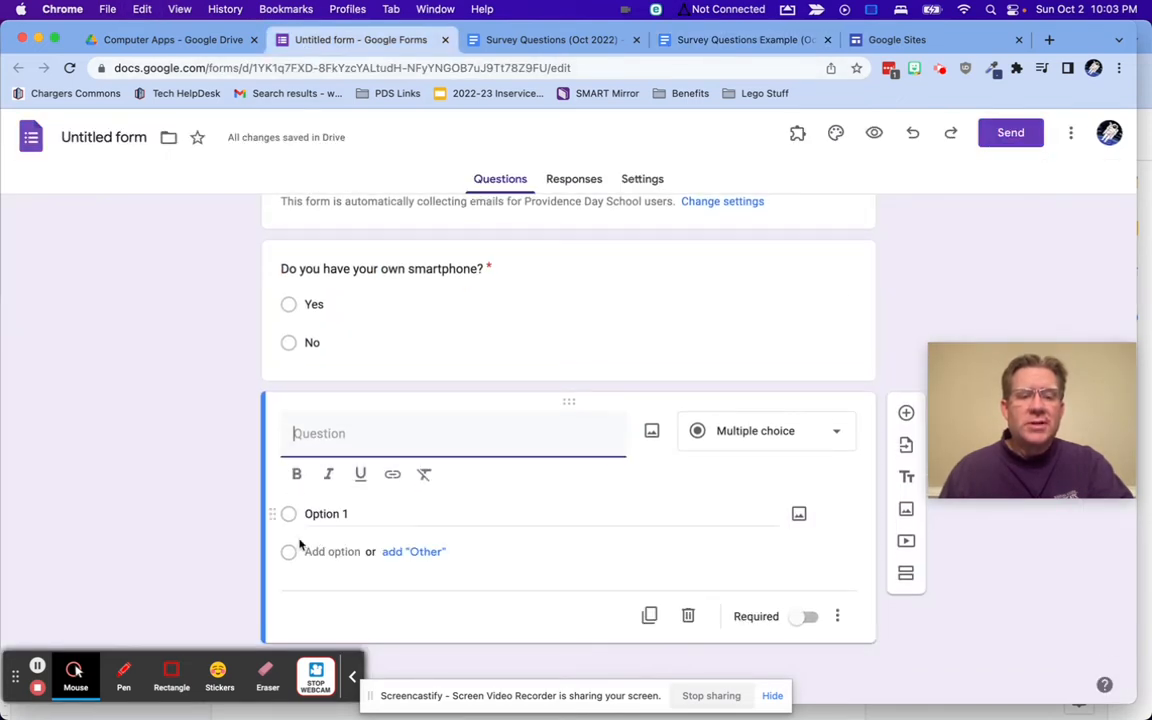
key("super+v")
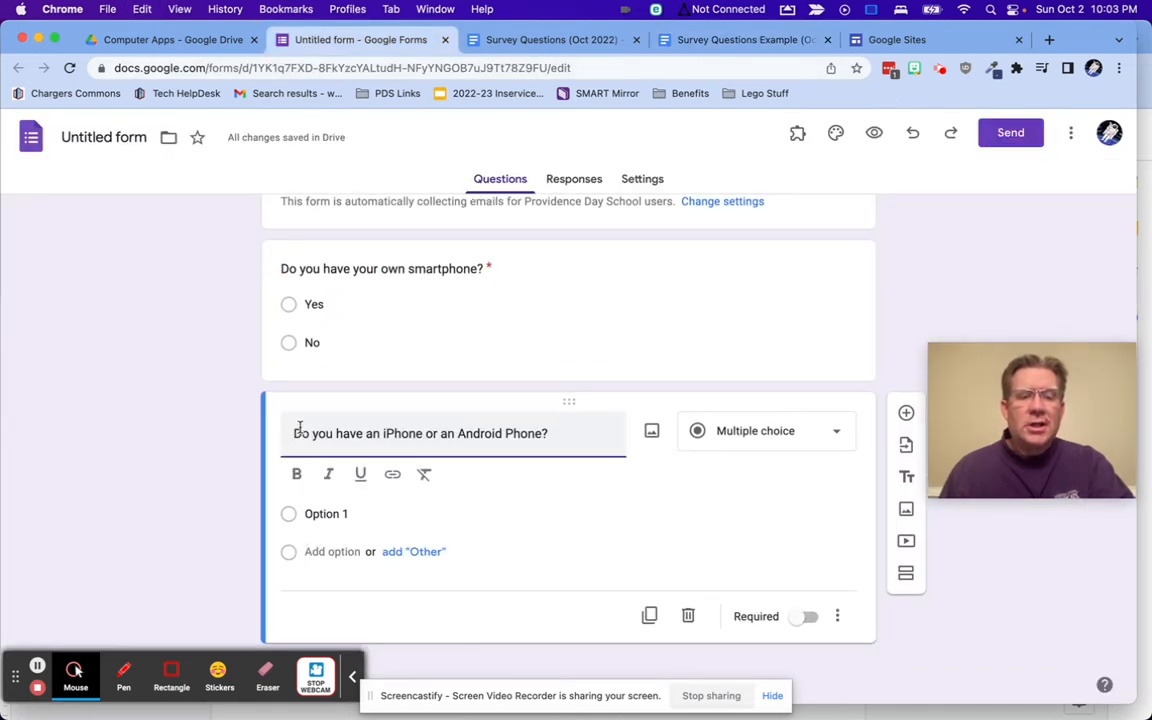
Give the iPhone or Android question the answer options Yes and No
left_click(323, 515)
type("Yes")
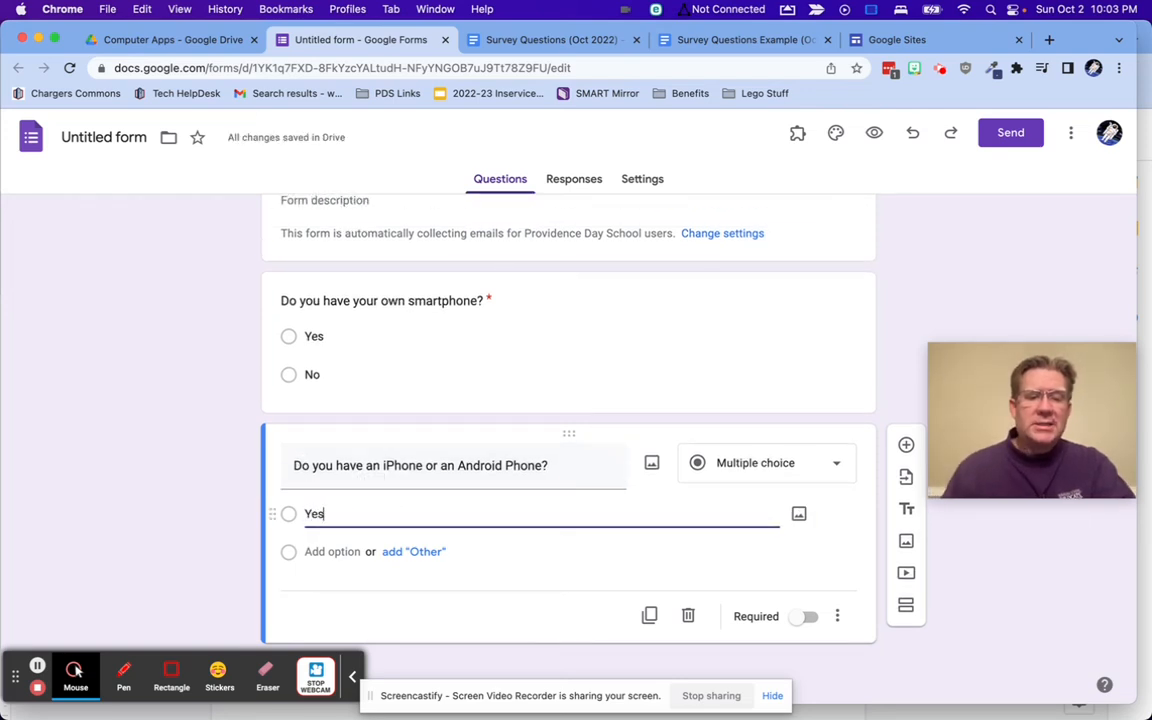
left_click(357, 487)
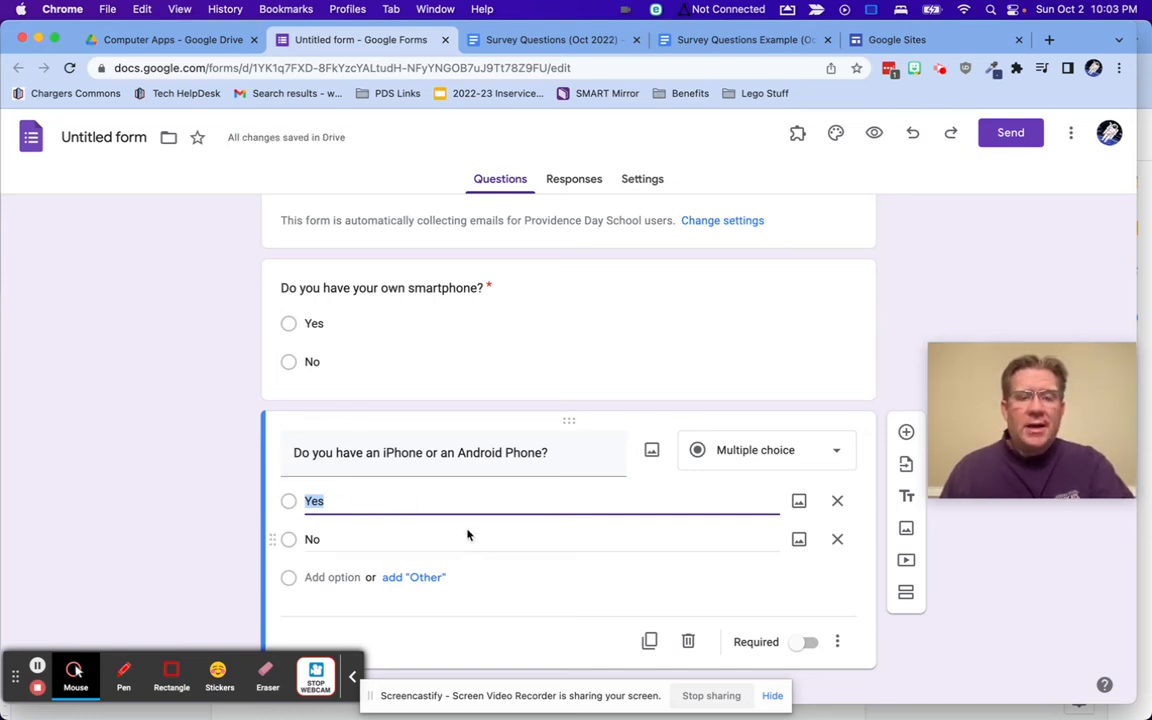
Copy "Do you have a TikTok account?" from the example document and make the form's iPhone or Android question required
left_click(690, 40)
left_click_drag(448, 391, 279, 391)
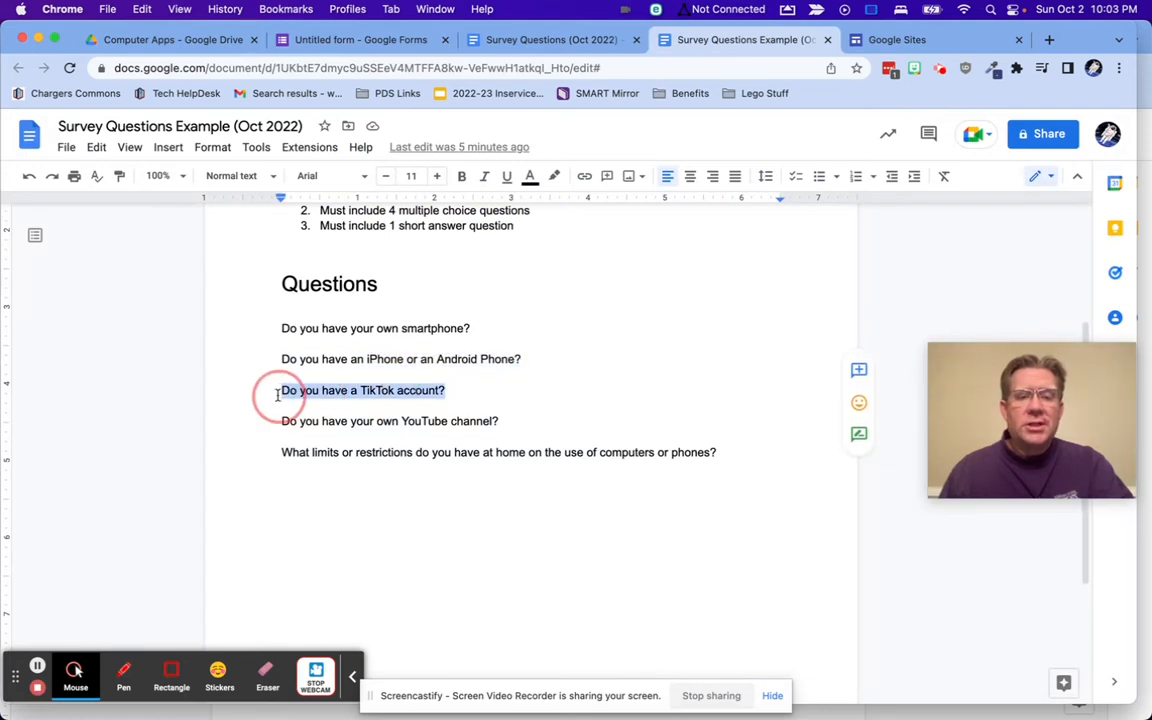
left_click(334, 40)
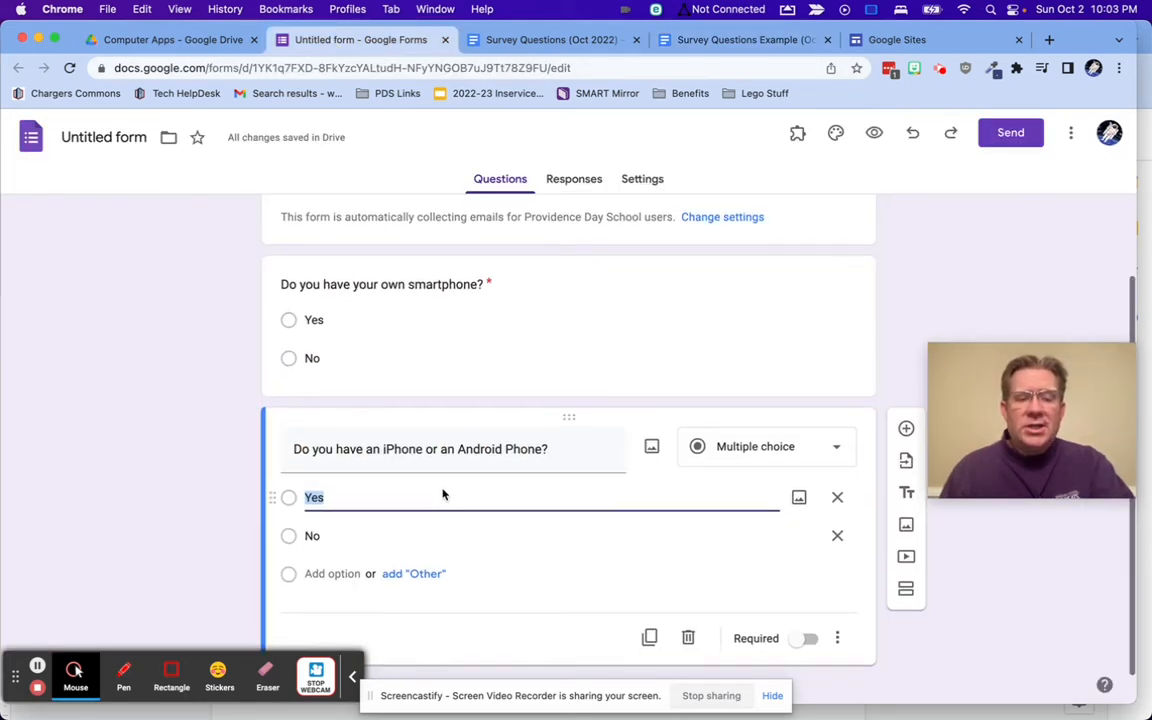
scroll(443, 494, "down", 1)
left_click(808, 618)
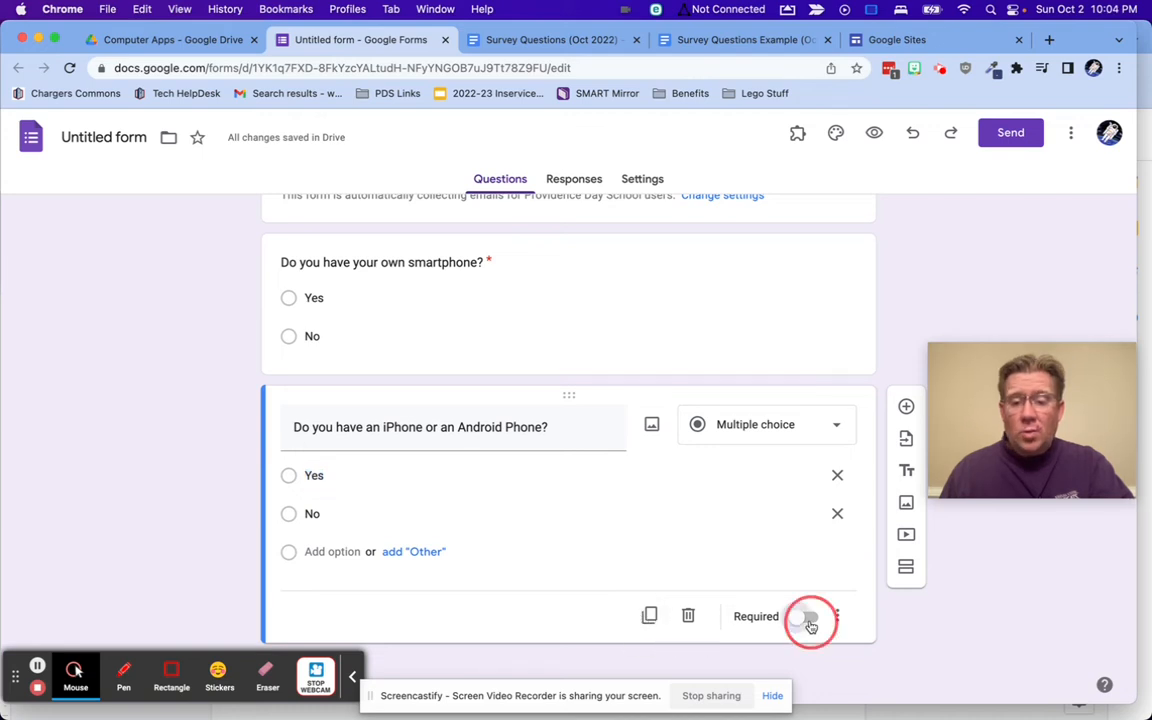
Duplicate the iPhone or Android question and replace the copy's text with "Do you have a TikTok account?"
left_click(651, 625)
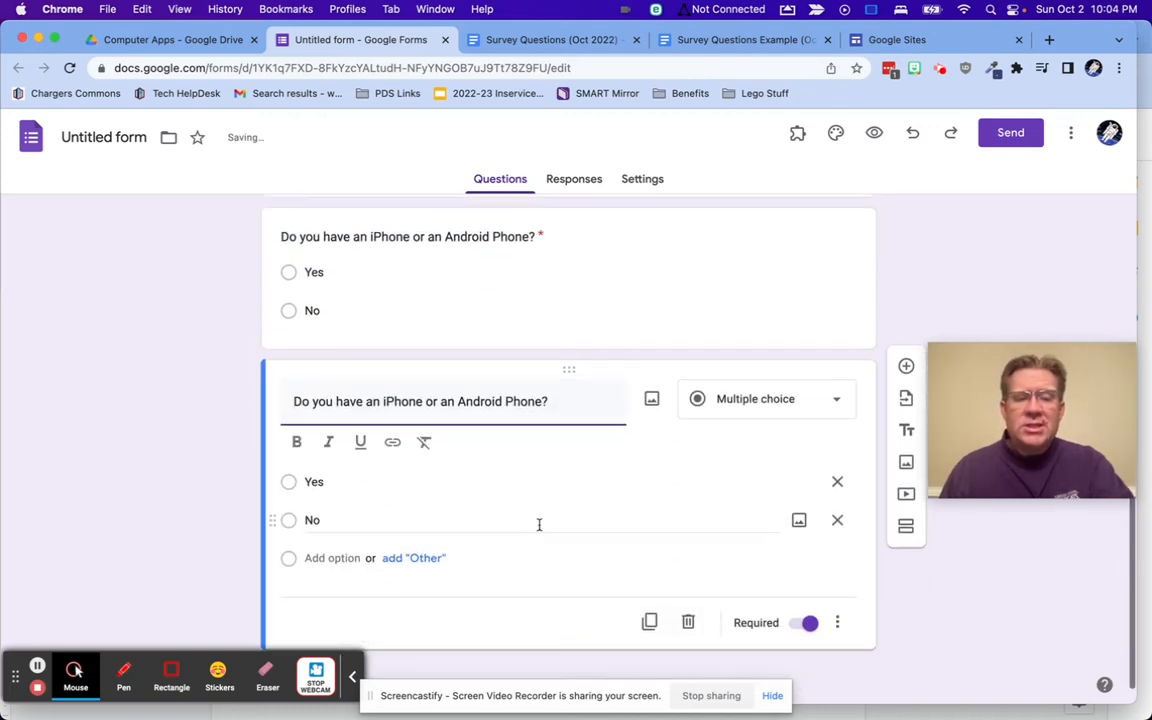
triple_click(386, 393)
type("Do you have a TikTok account?")
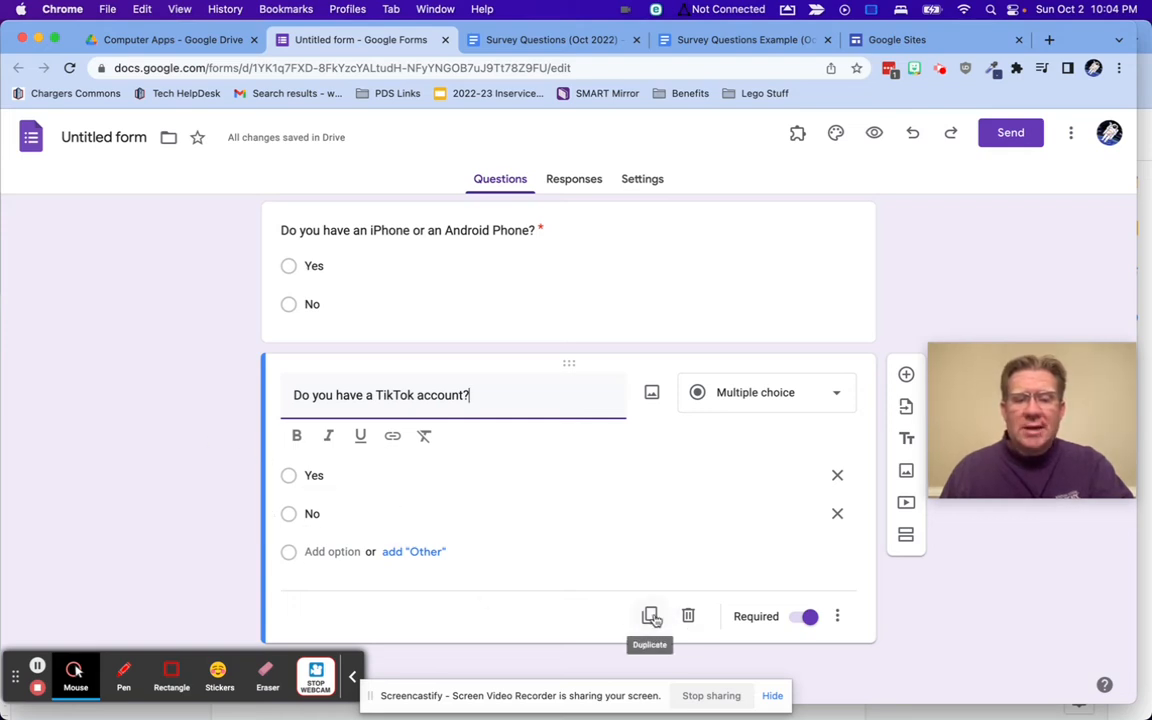
Duplicate the TikTok question and replace the copy's text with "Do you have your own YouTube channel?" copied from the example document
left_click(688, 42)
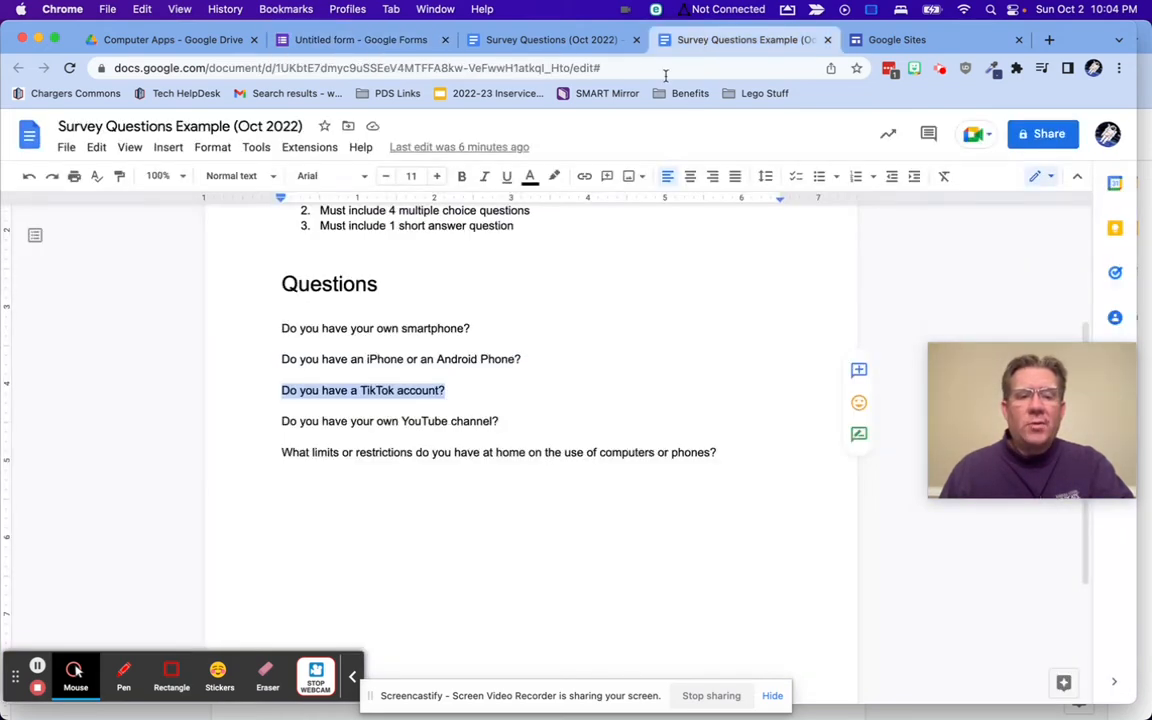
left_click_drag(508, 420, 284, 421)
key("super+c")
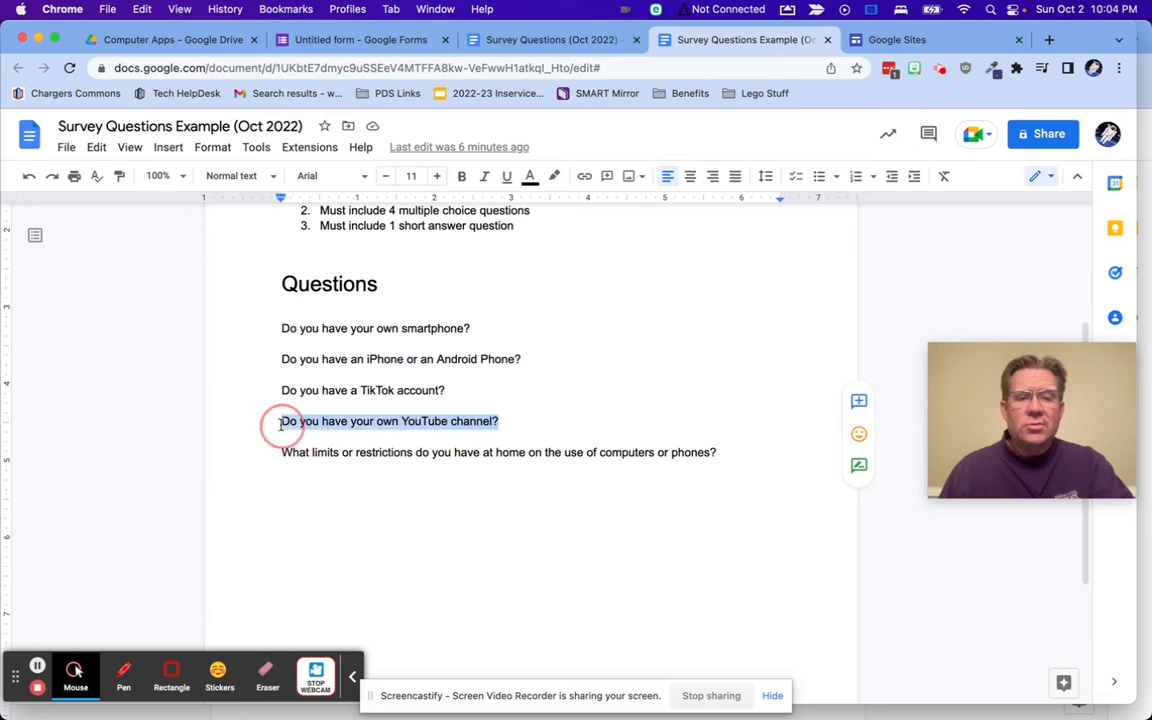
left_click(334, 40)
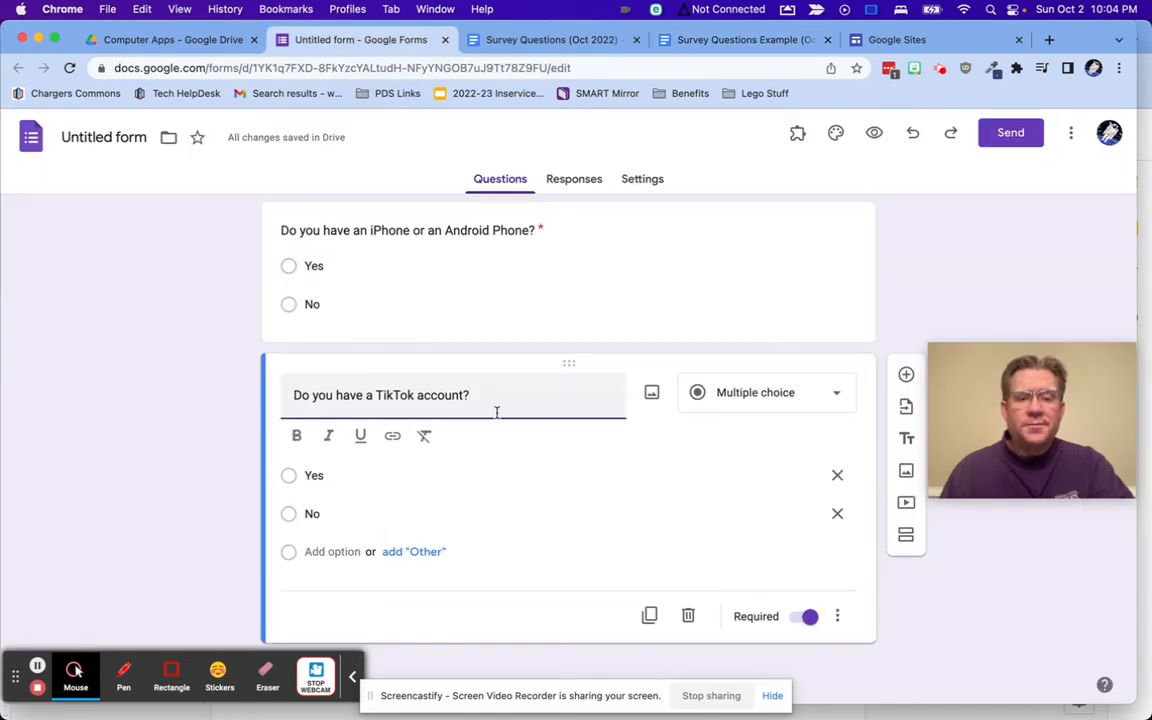
left_click(645, 612)
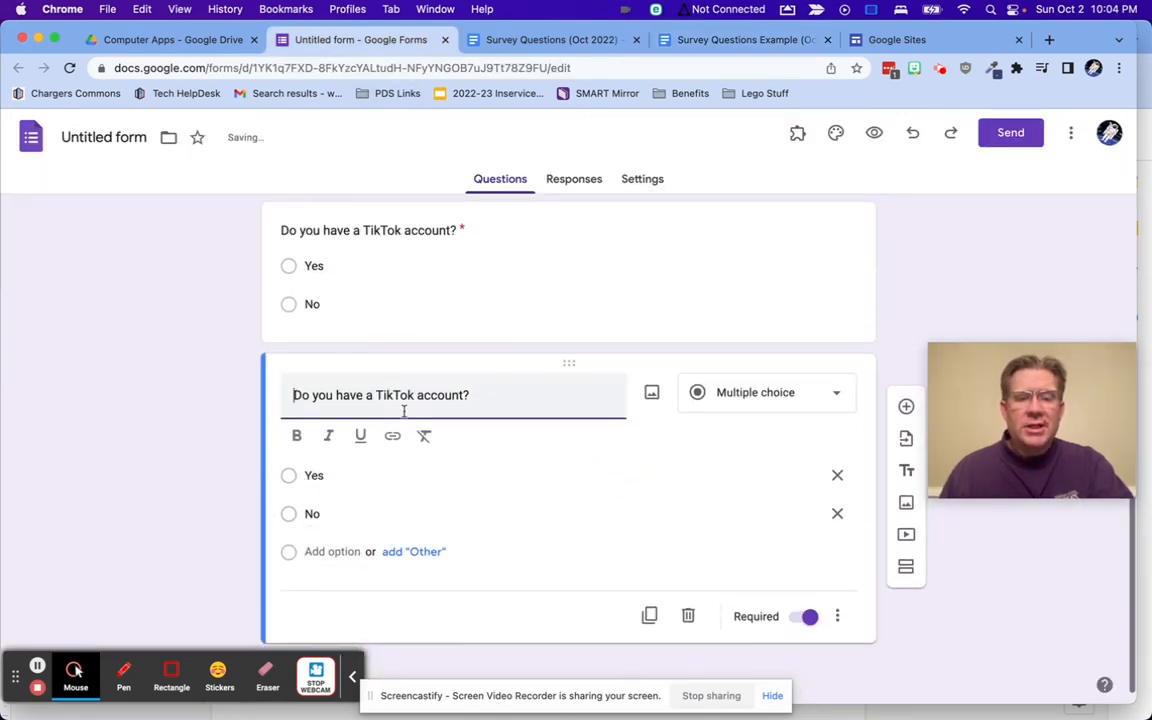
triple_click(383, 398)
key("super+v")
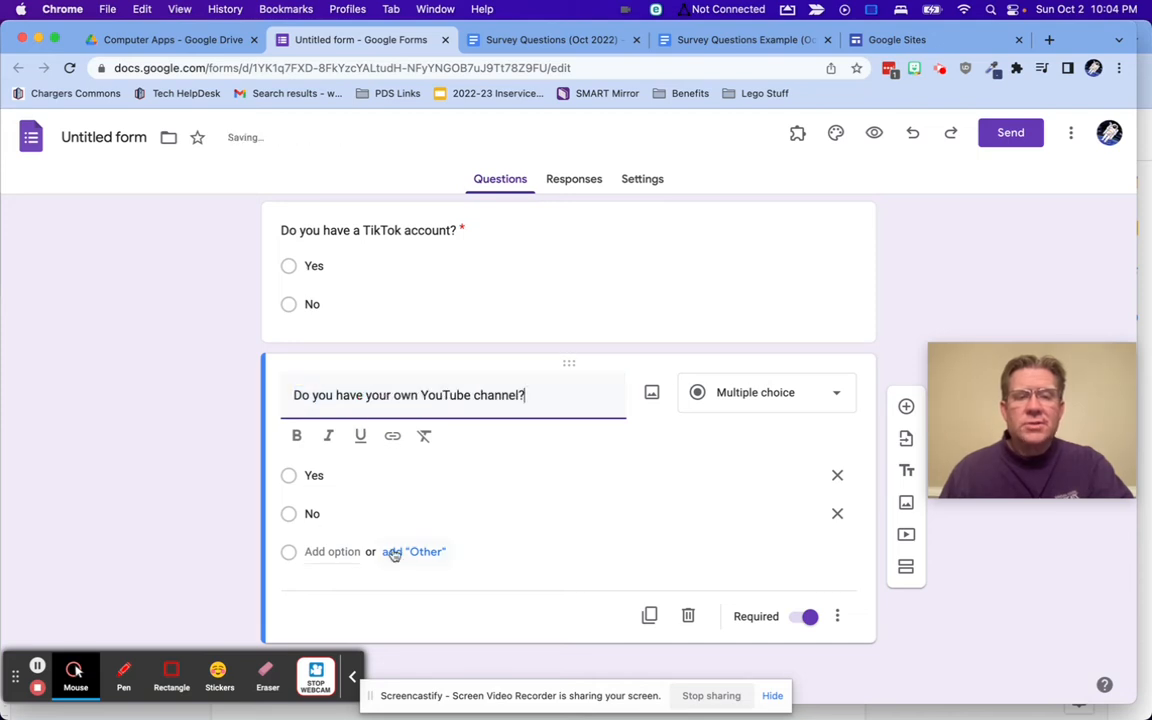
Copy "What limits or restrictions do you have at home on the use of computers or phones?" from the example document and return to the form
left_click(716, 40)
left_click_drag(725, 452, 244, 463)
key("super+c")
left_click(362, 40)
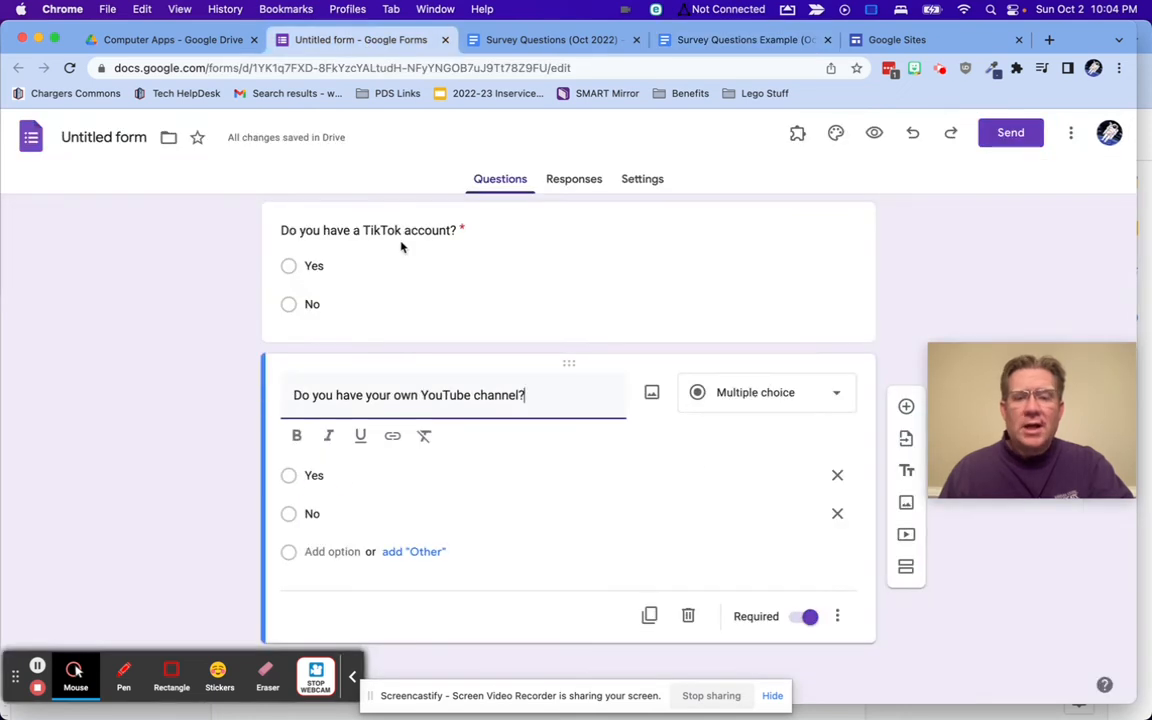
Add a required short answer question below the YouTube question, filled with the copied text about home limits or restrictions
left_click(906, 409)
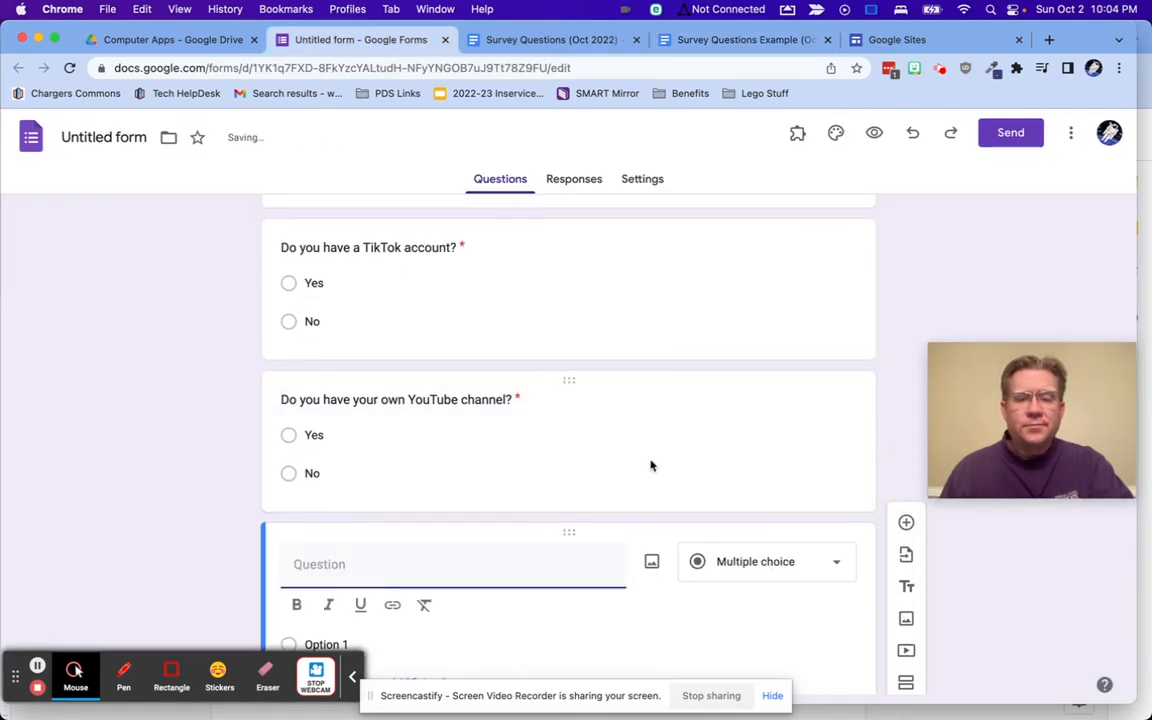
left_click(802, 437)
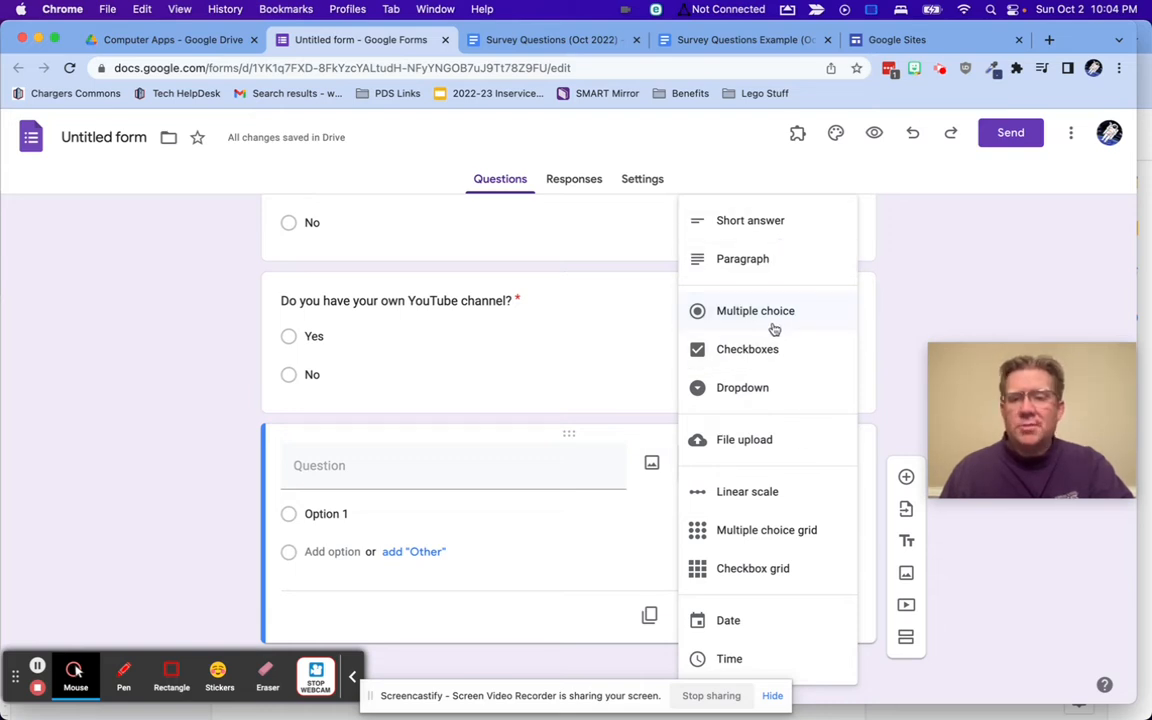
left_click(755, 221)
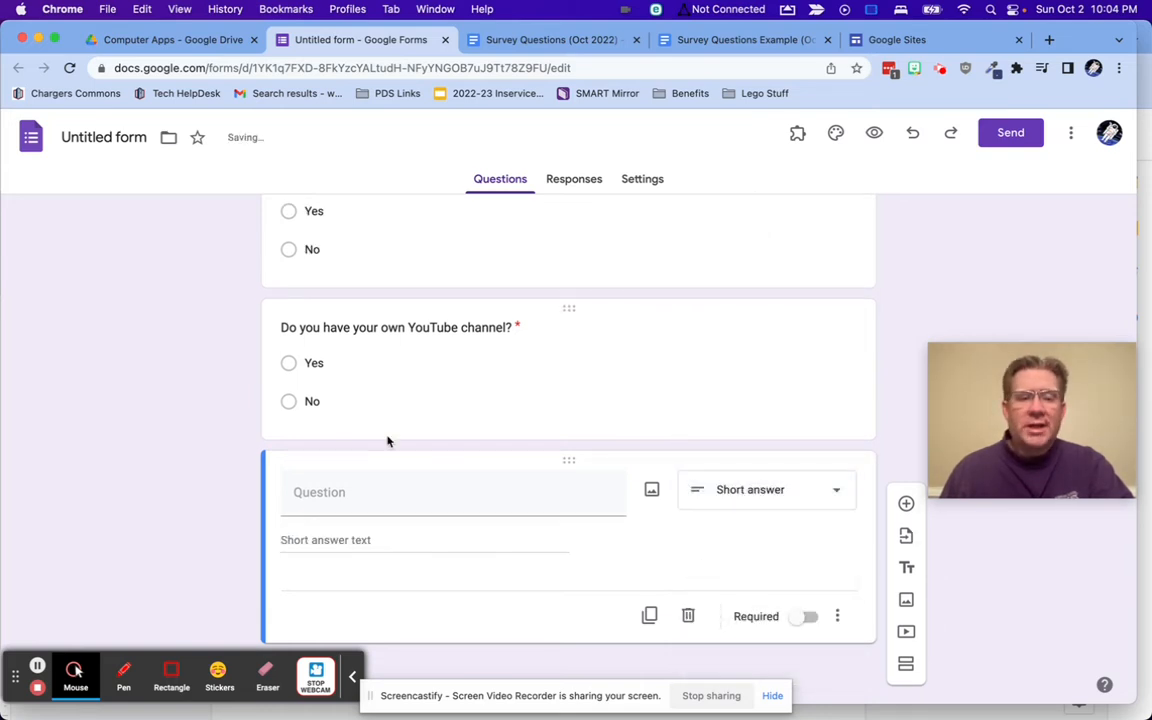
left_click(308, 500)
key("super+v")
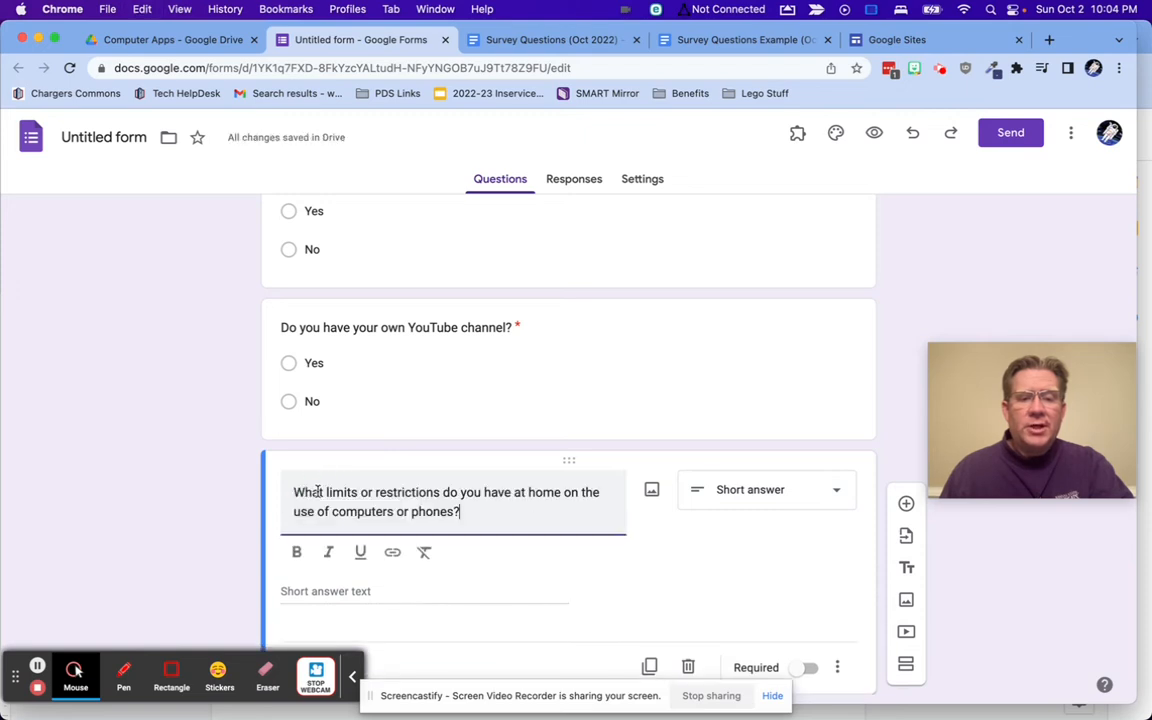
scroll(560, 560, "down", 2)
left_click(812, 617)
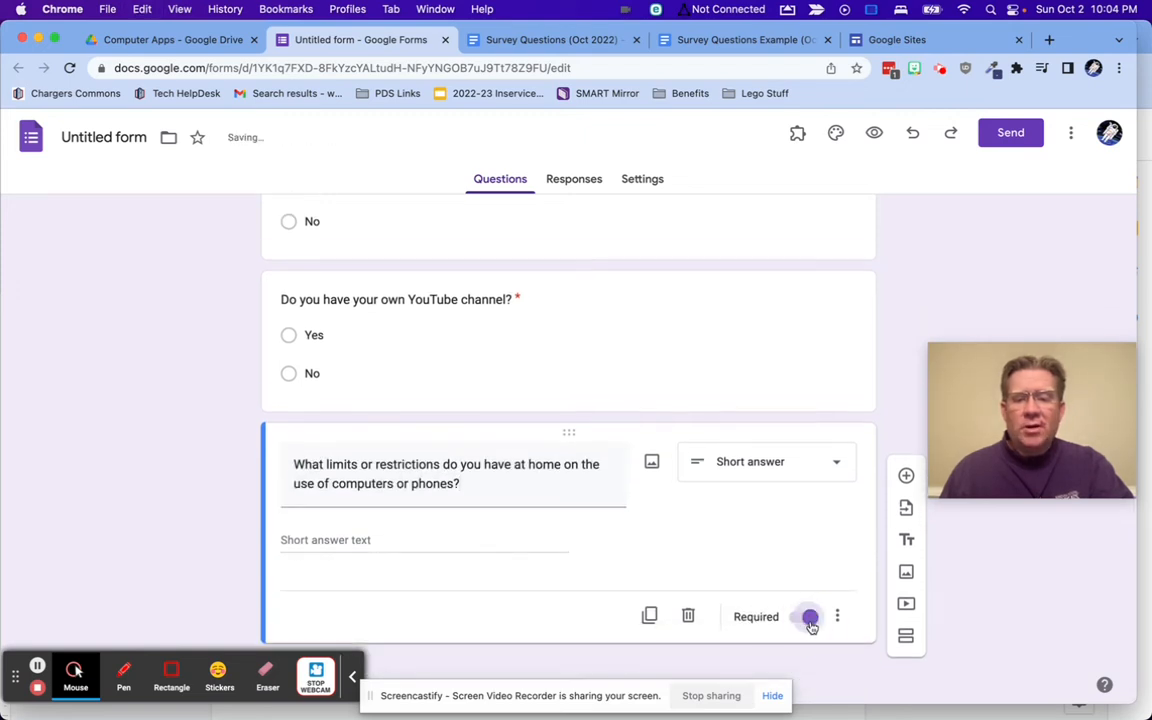
Review all questions of the Technology Survey, from the title down to the short answer question
left_click(596, 390)
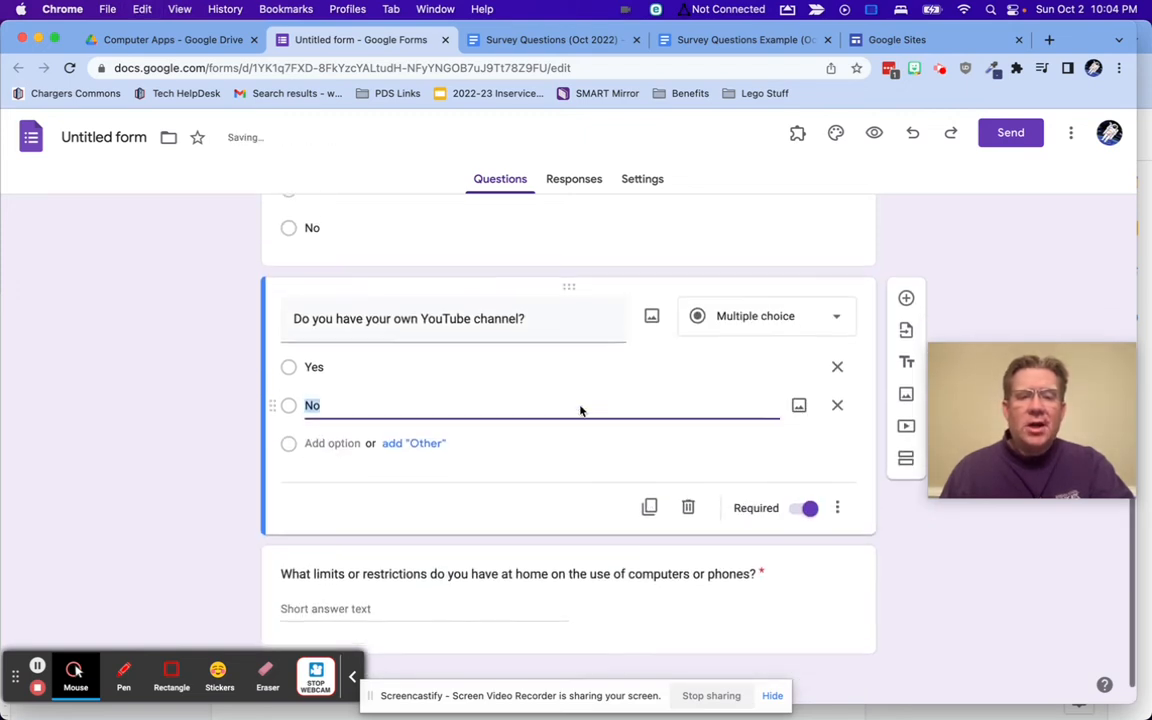
scroll(580, 409, "up", 3)
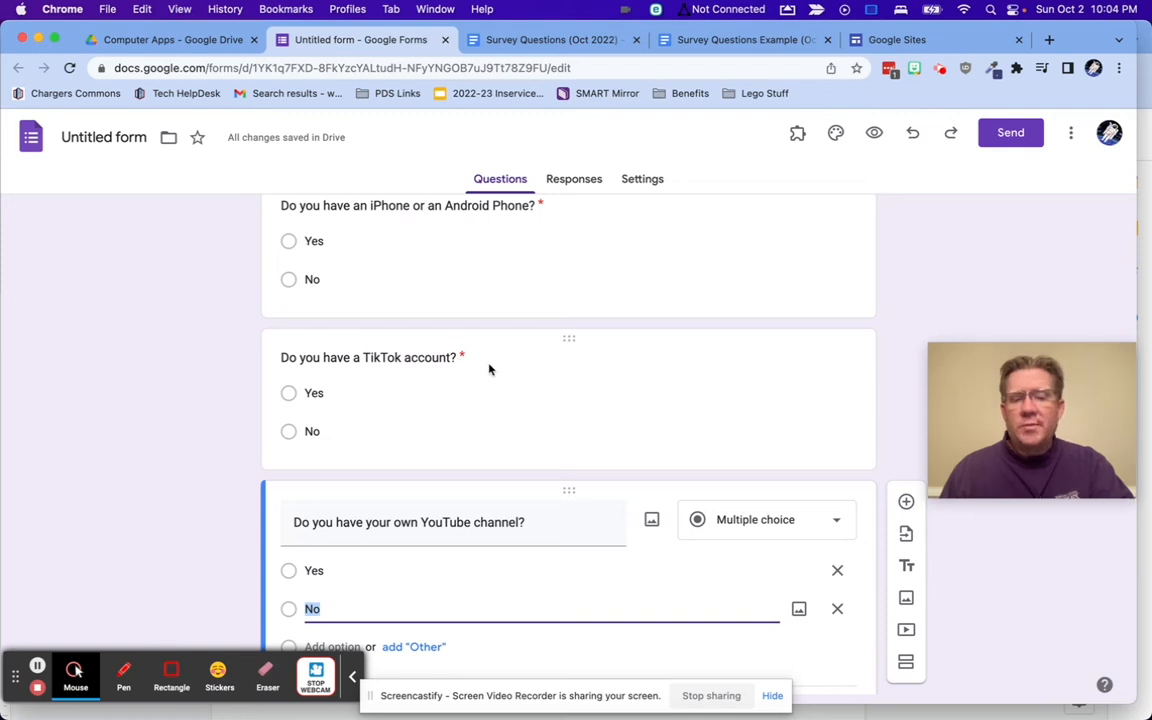
scroll(468, 362, "up", 5)
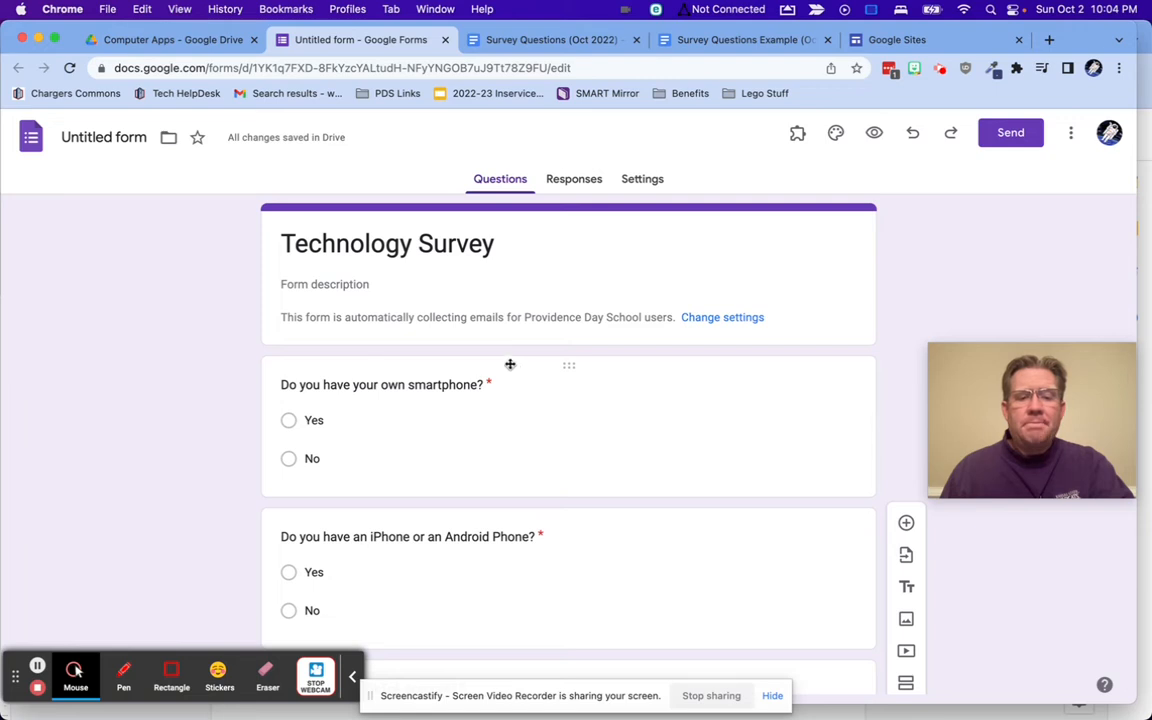
scroll(509, 365, "down", 8)
scroll(520, 365, "down", 2)
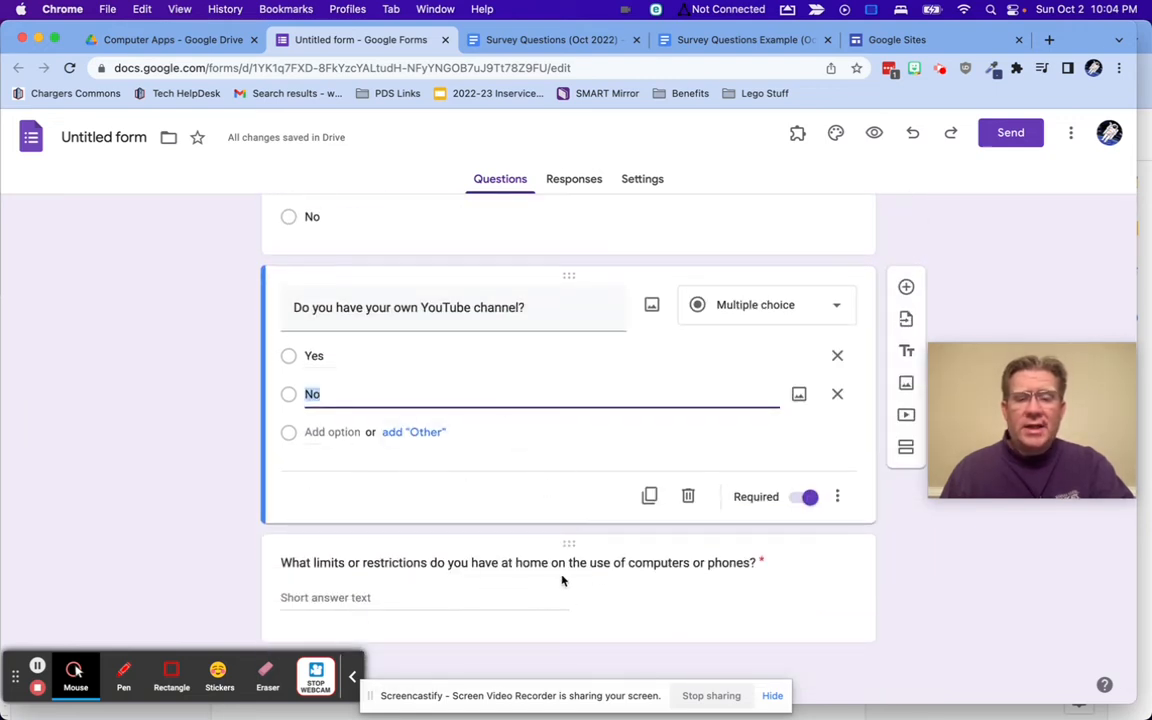
Name the form file Technology Survey and enter a form description reading "From" followed by the teacher's title and name
scroll(522, 514, "up", 15)
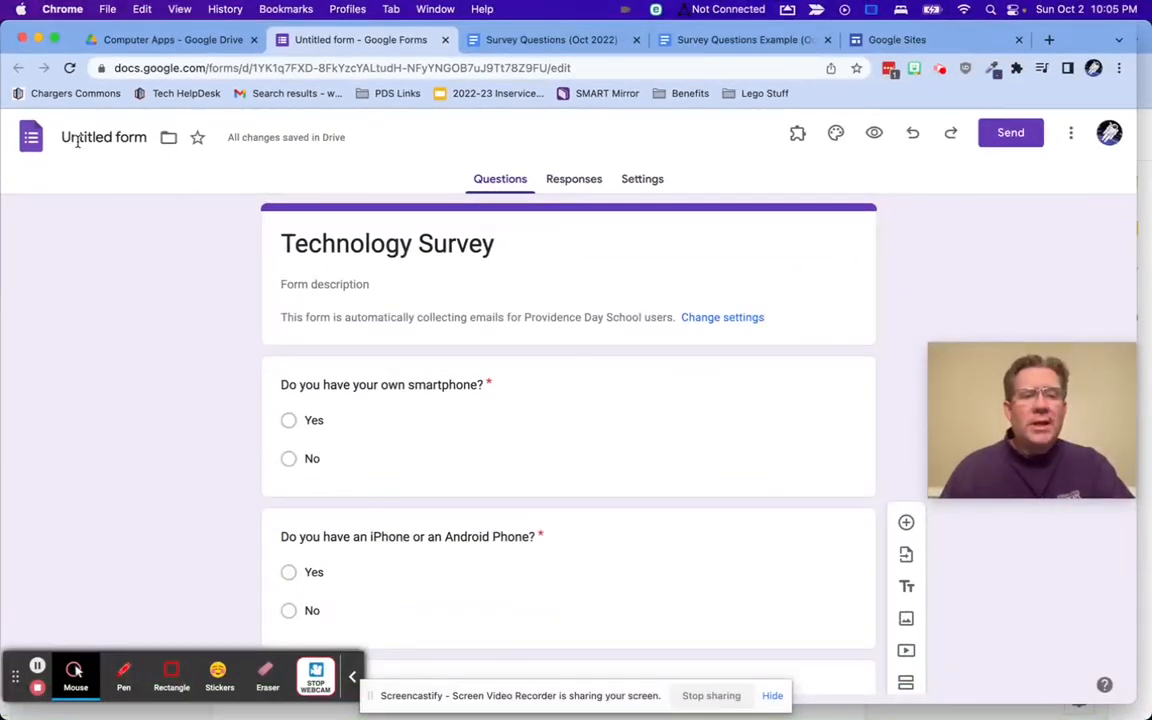
left_click(73, 140)
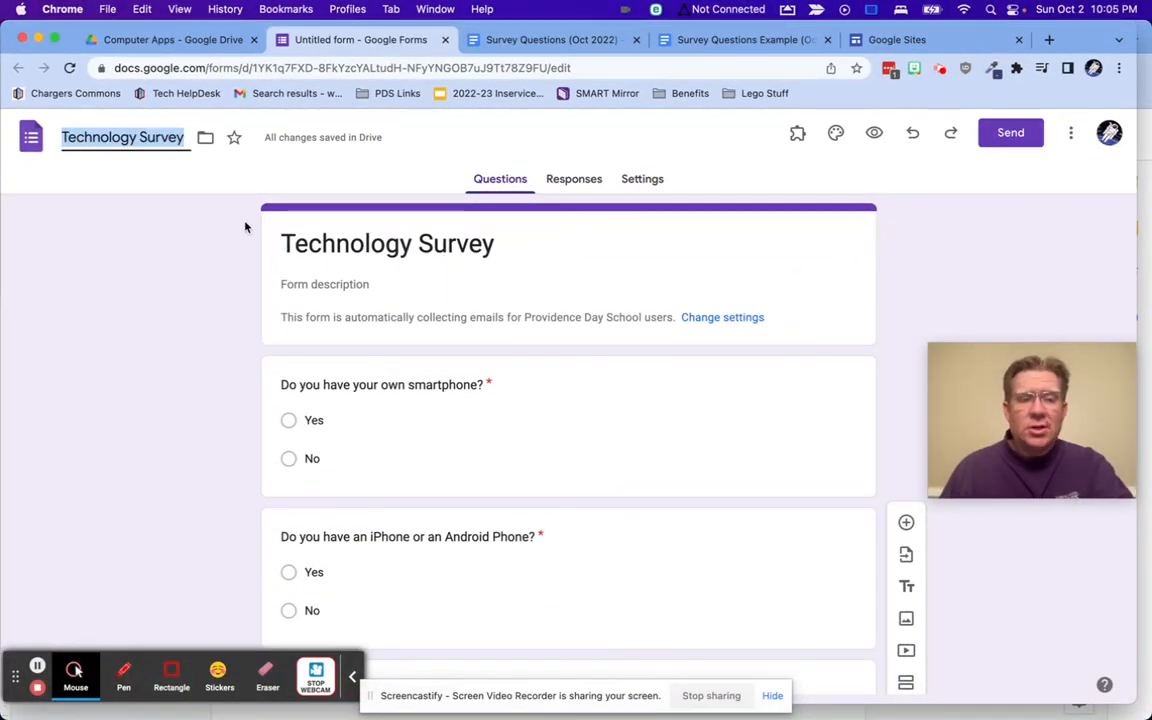
left_click(134, 176)
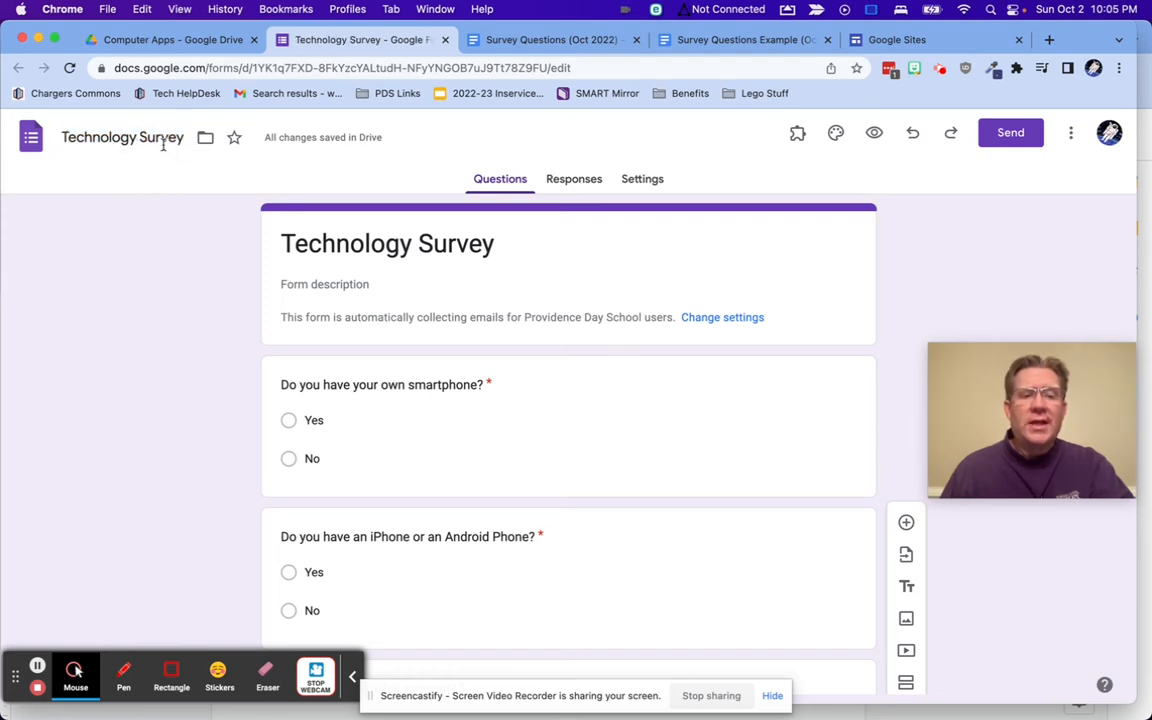
left_click(298, 284)
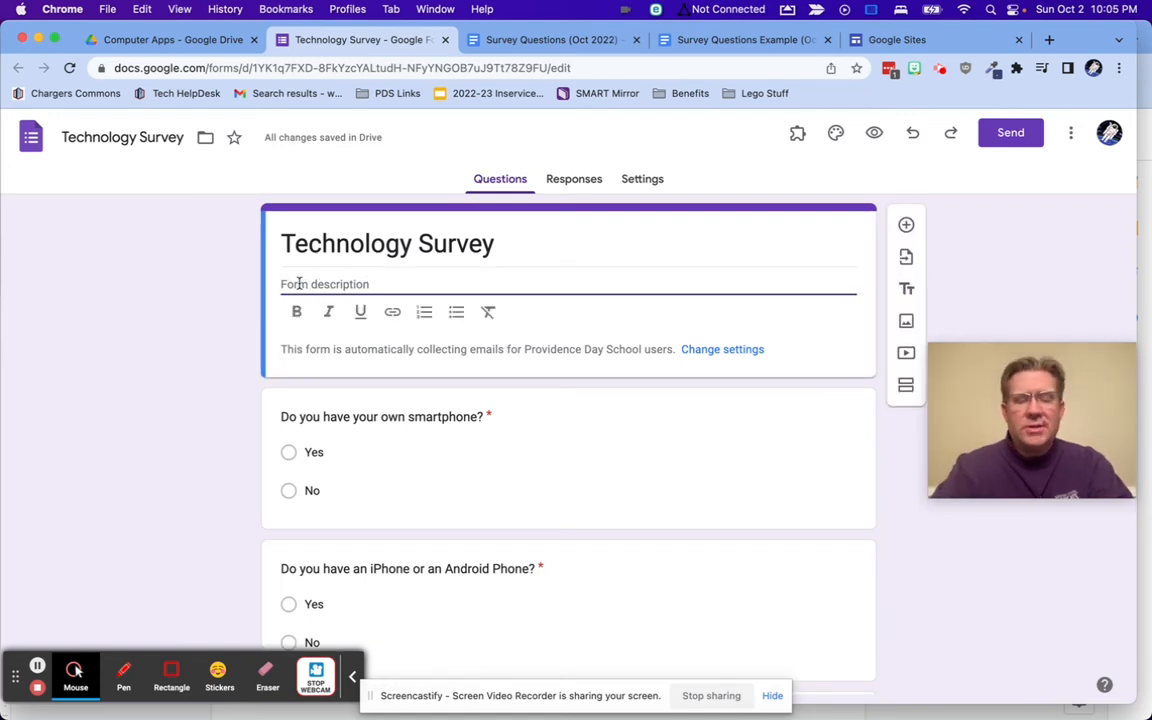
type("From Dr. Fryer")
left_click(199, 340)
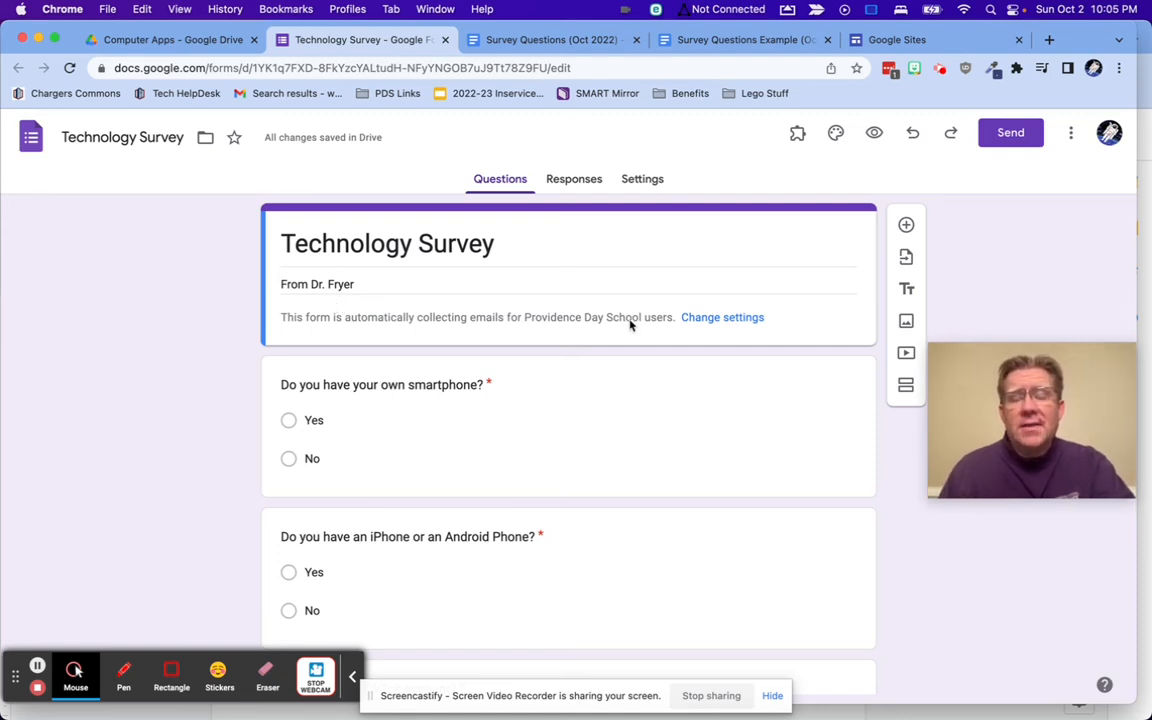
Shorten the form's sharing link and copy it
left_click(1006, 136)
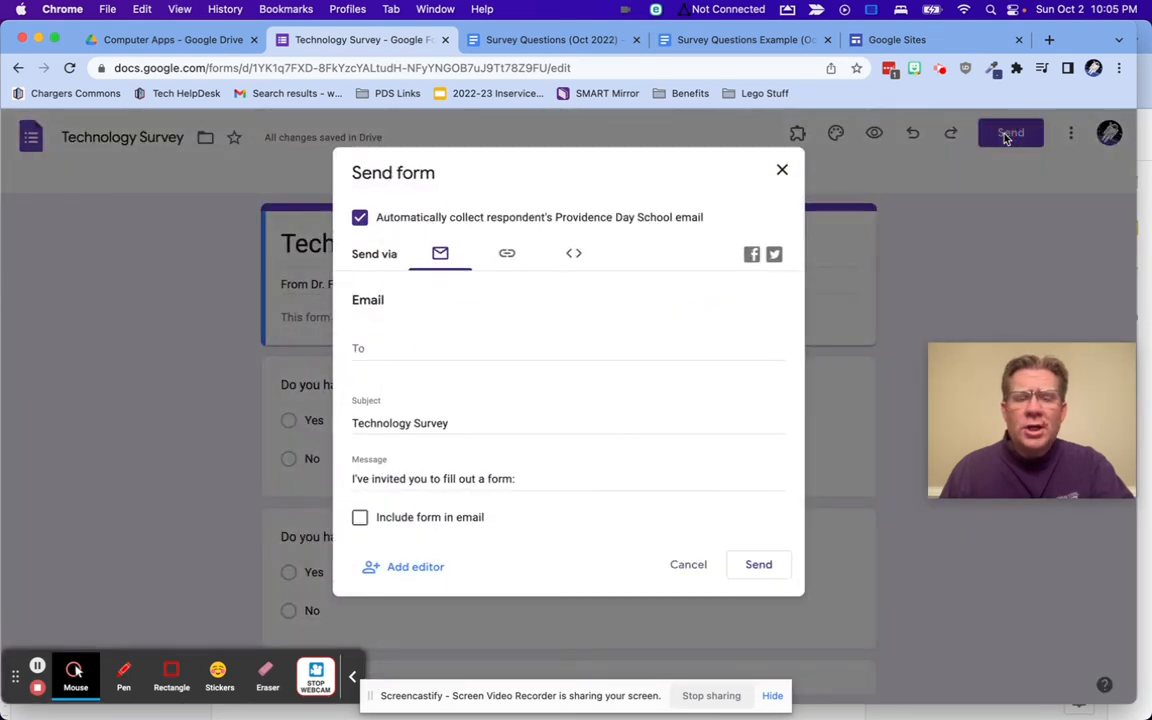
left_click(508, 256)
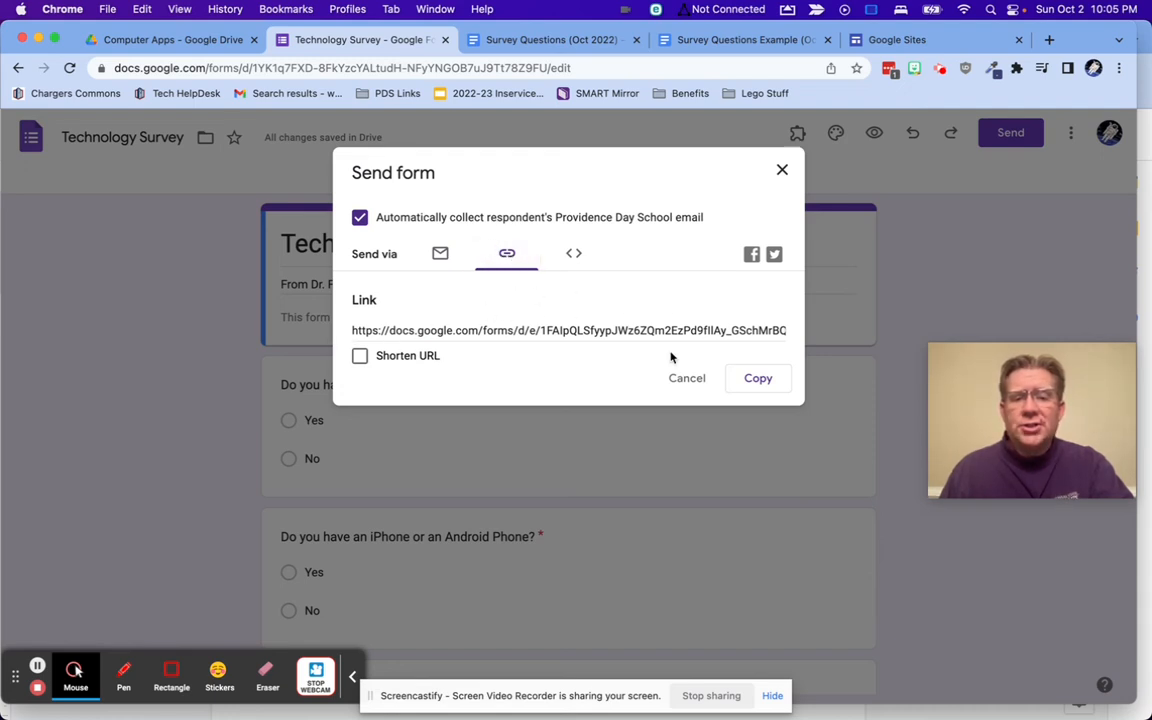
left_click(360, 357)
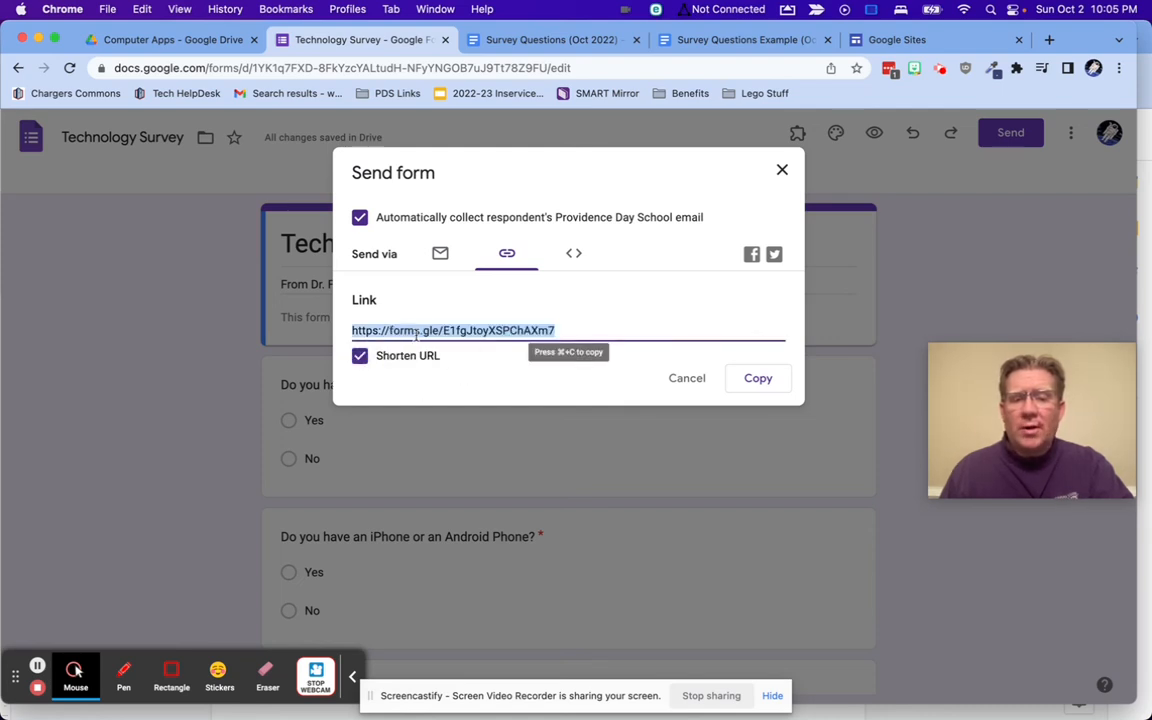
left_click(489, 336)
left_click(760, 382)
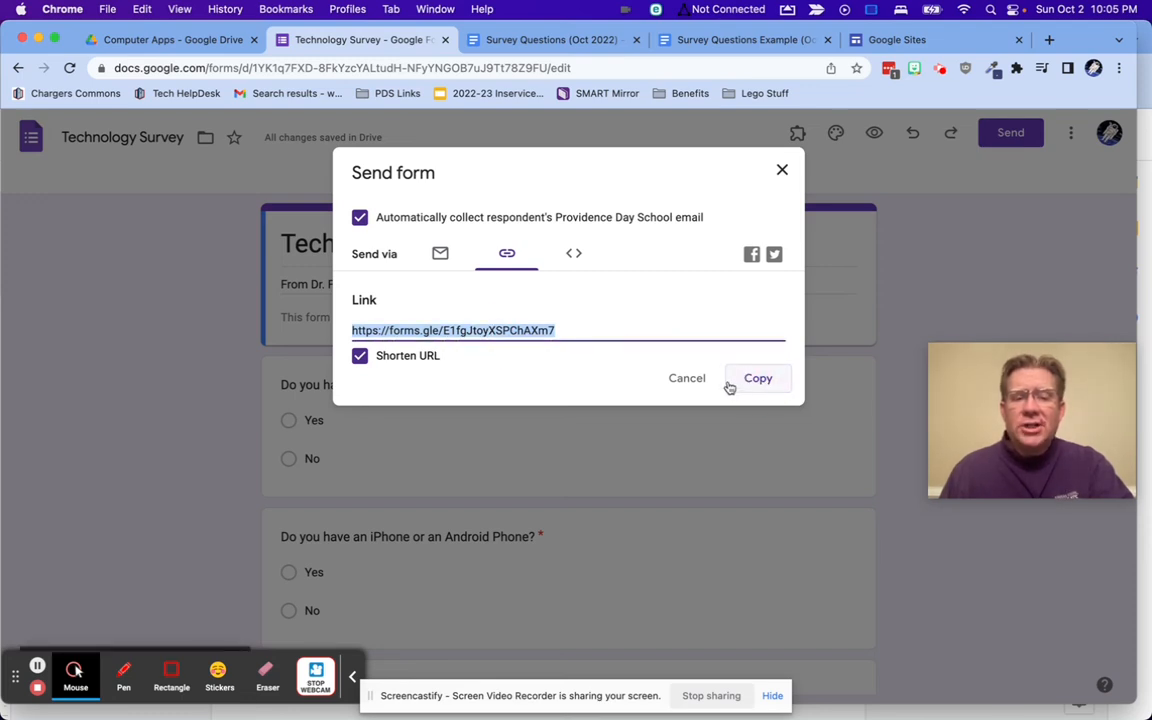
Paste the shortened form link on a new line below the last question in the Survey Questions Example document
left_click(660, 40)
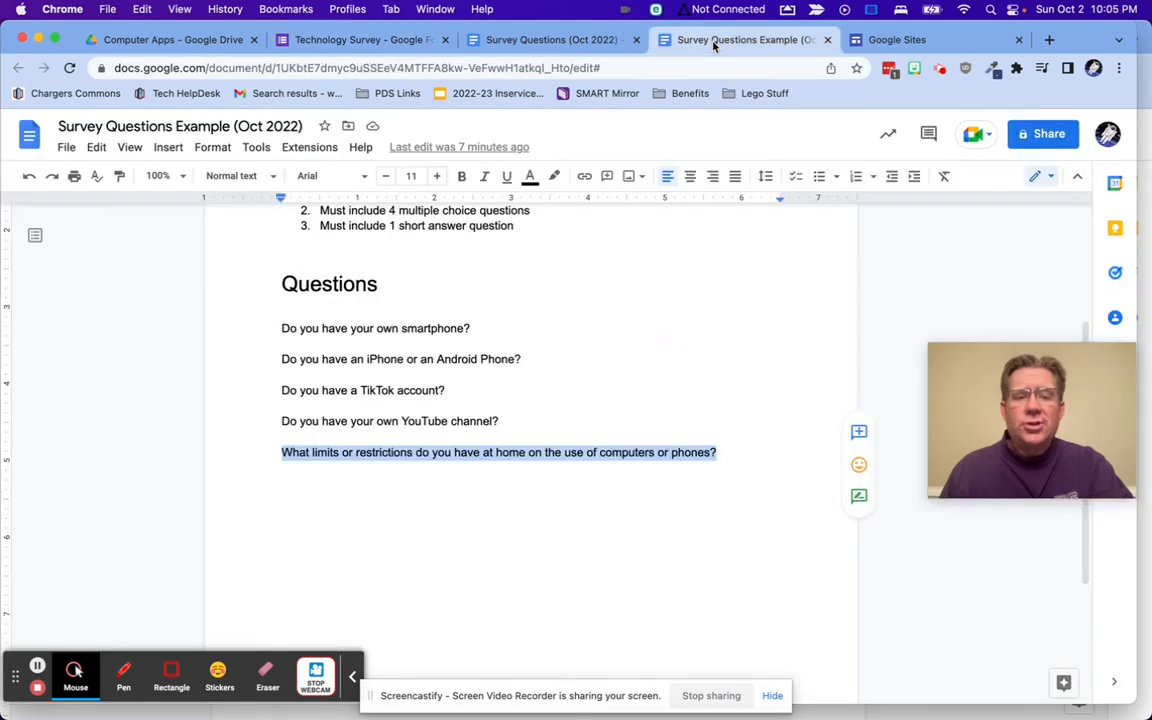
left_click(755, 459)
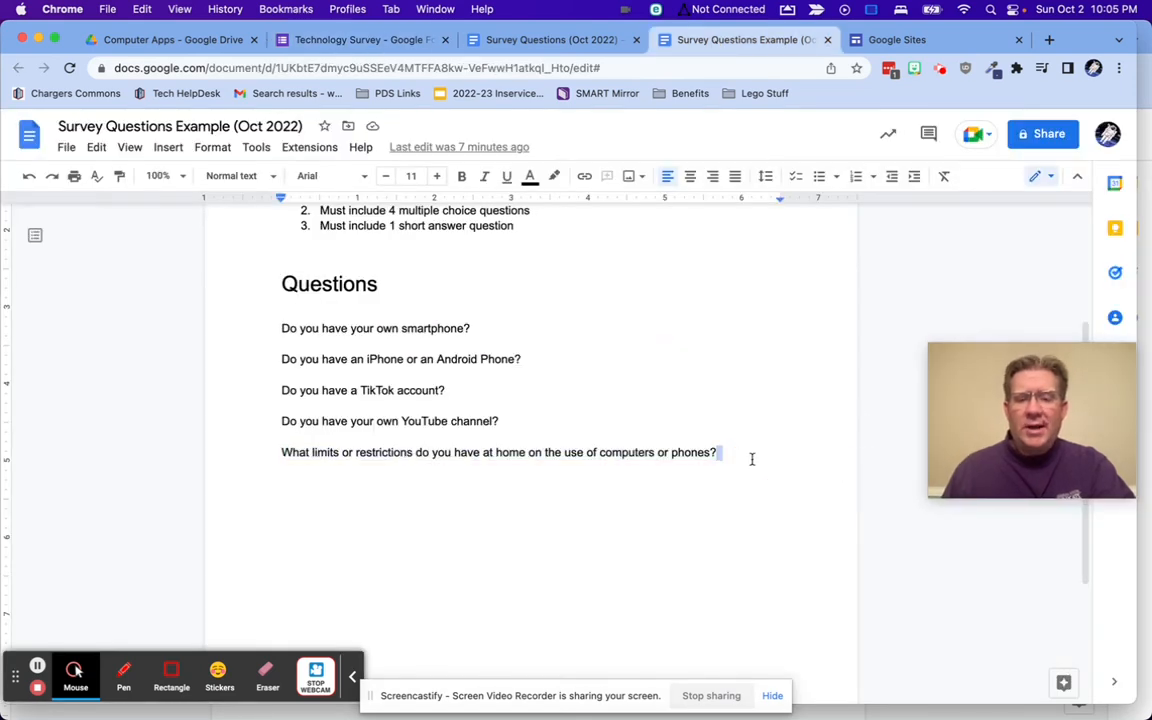
key("Return")
key("Return")
key("Return")
key("super+v")
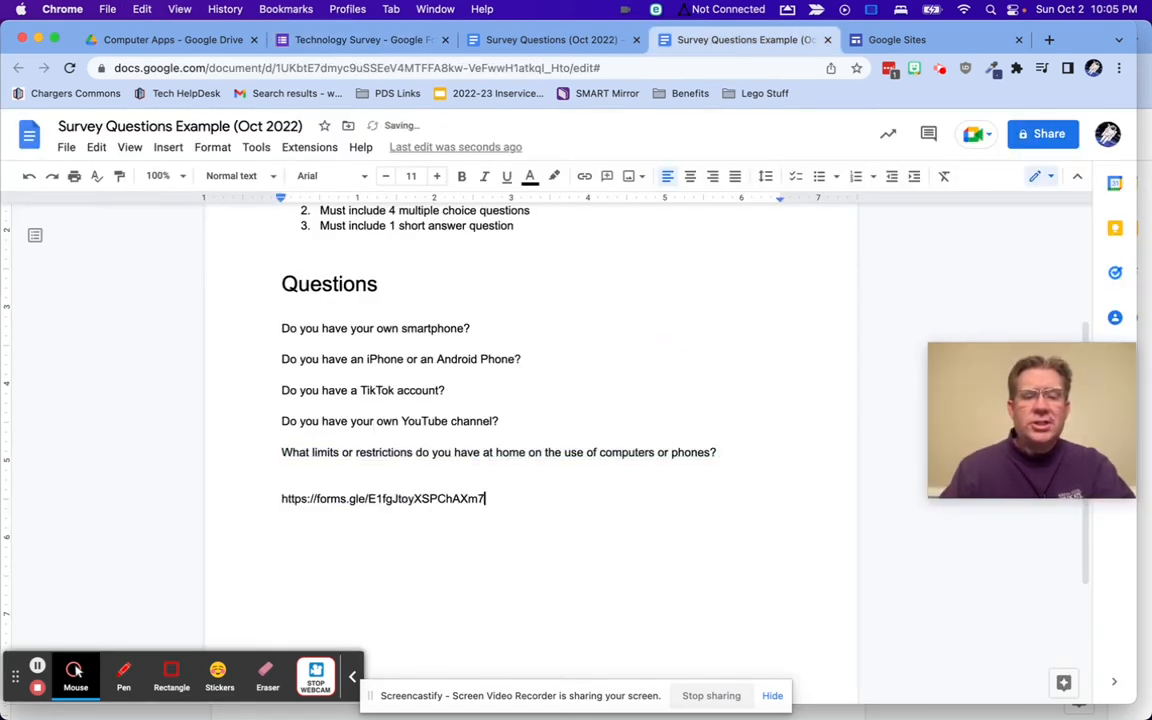
Add the heading "My Survey Link" above the pasted form link, reusing a copy of the "Questions" heading
left_click(308, 283)
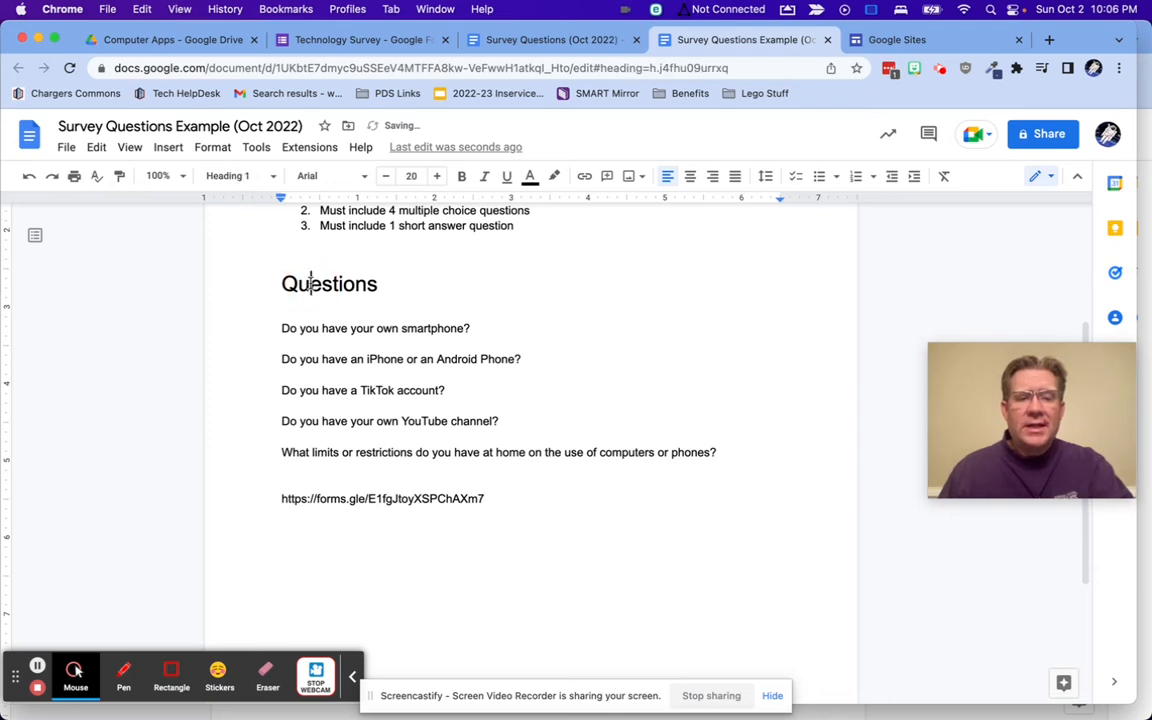
double_click(313, 285)
left_click(748, 462)
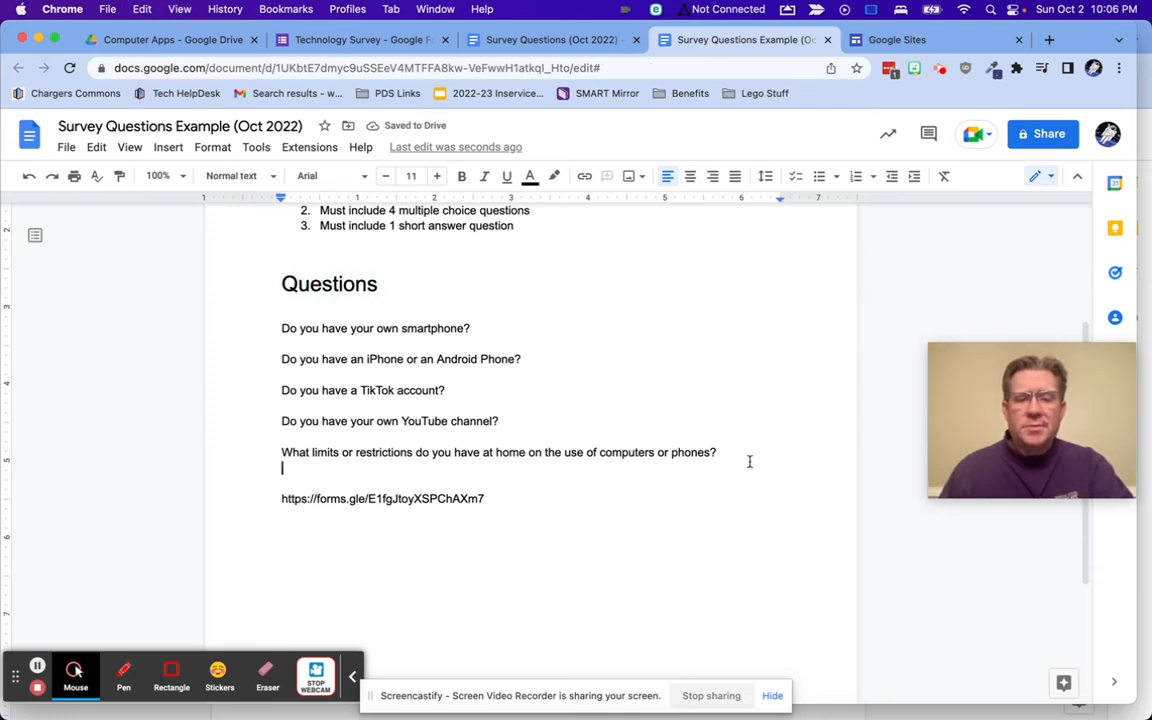
key("Return")
key("super+v")
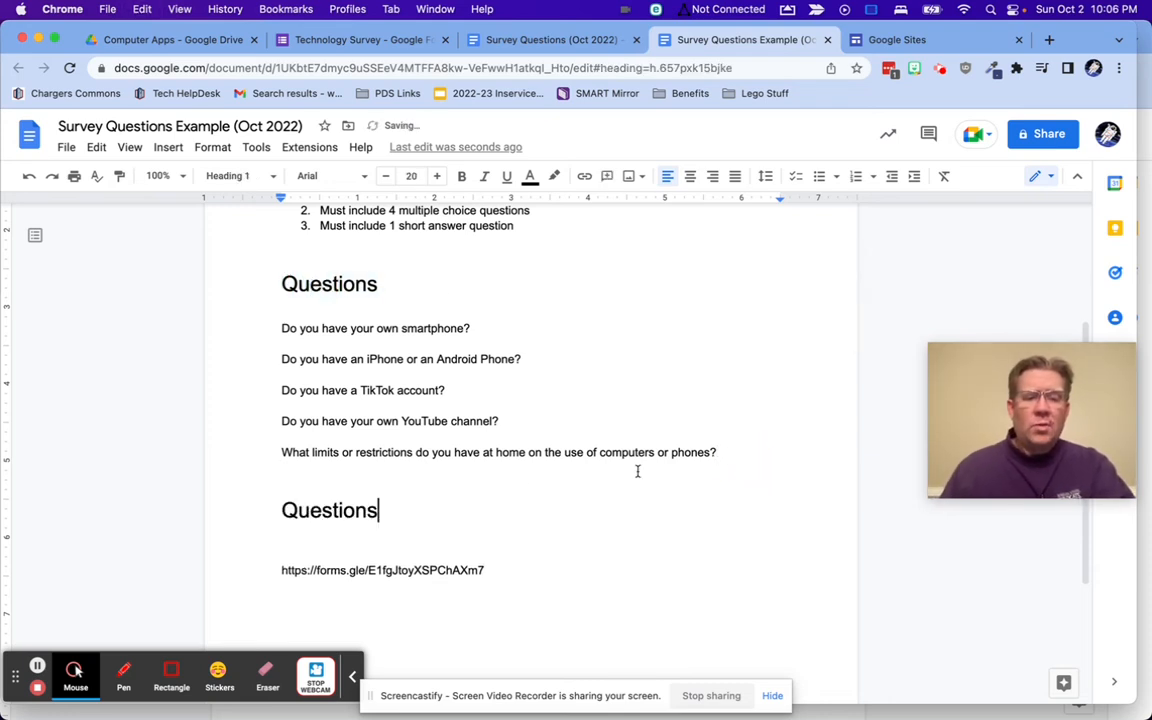
double_click(337, 511)
type("My ")
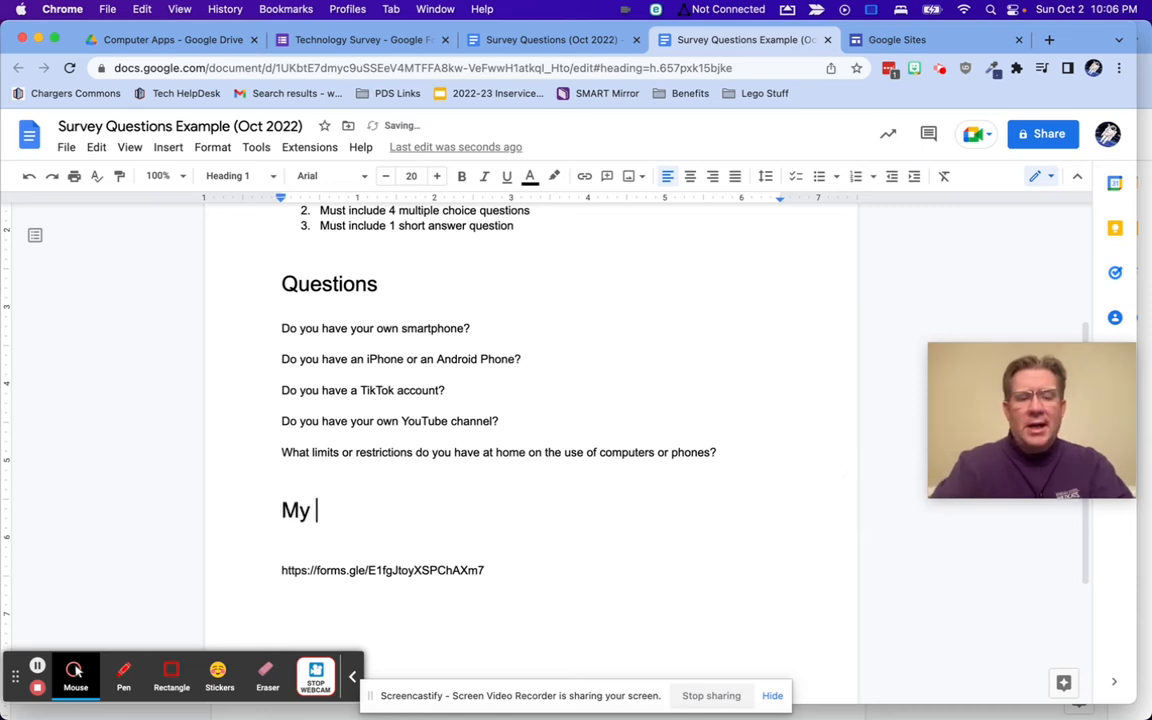
type("Survey Link")
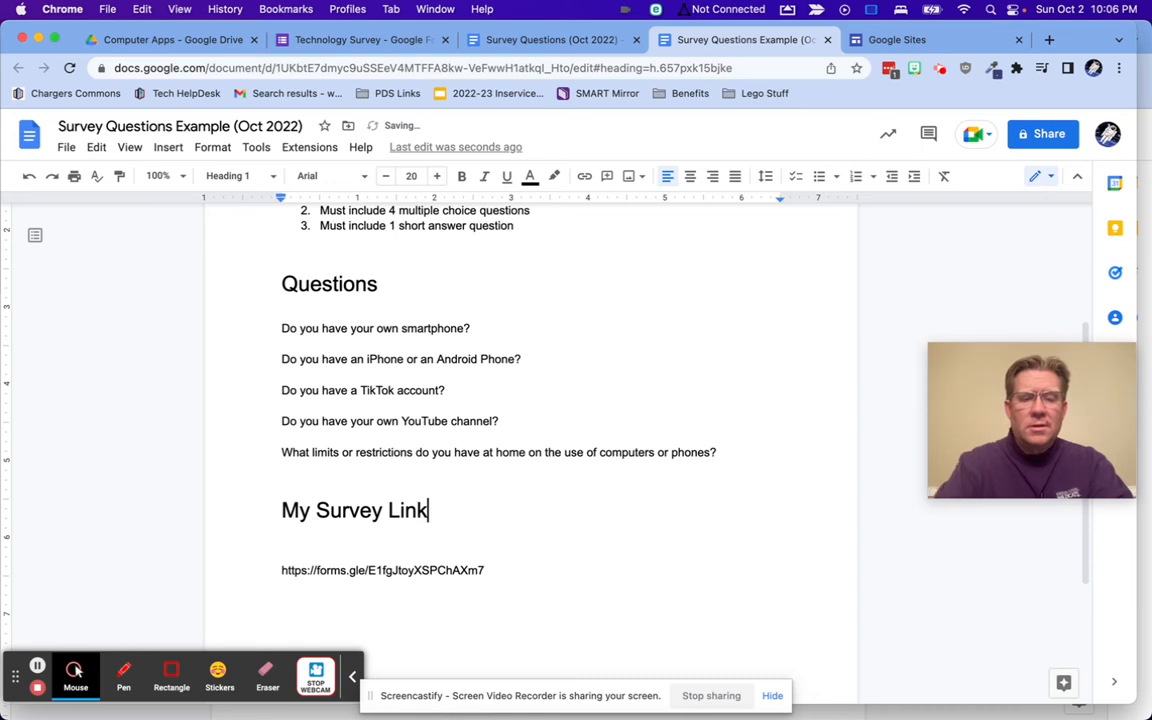
Turn the pasted survey URL into a clickable hyperlink and switch to the google-forms.jpg image in Preview
left_click(496, 570)
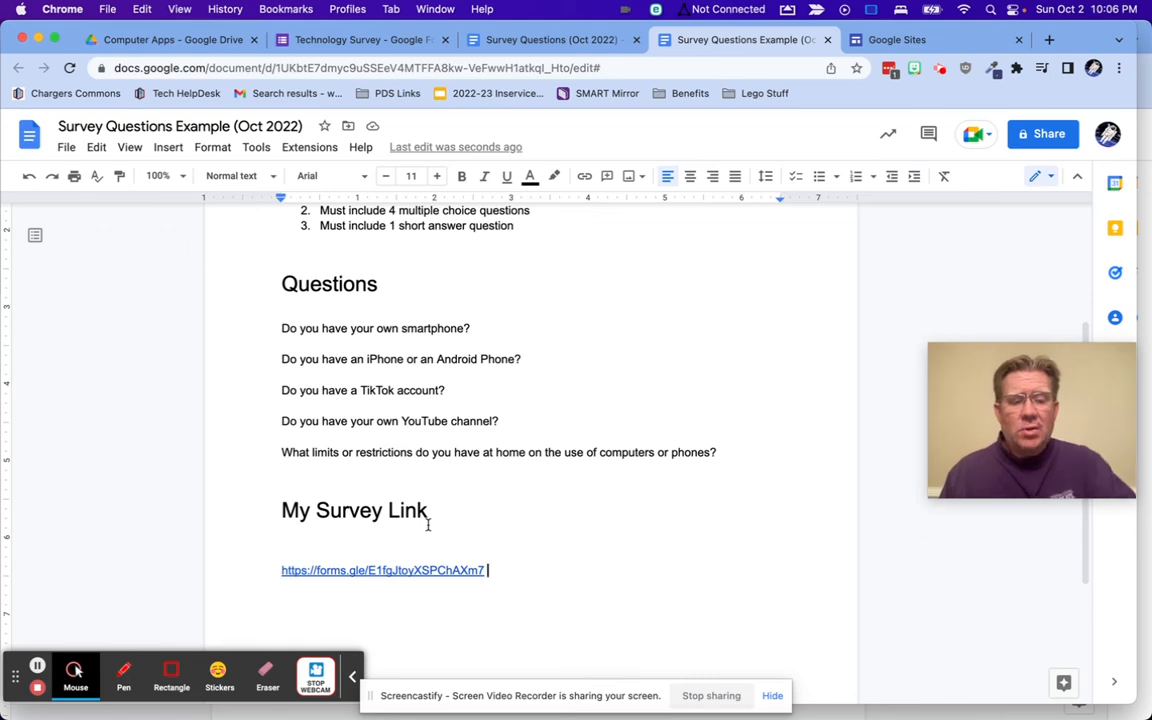
key("super+Tab")
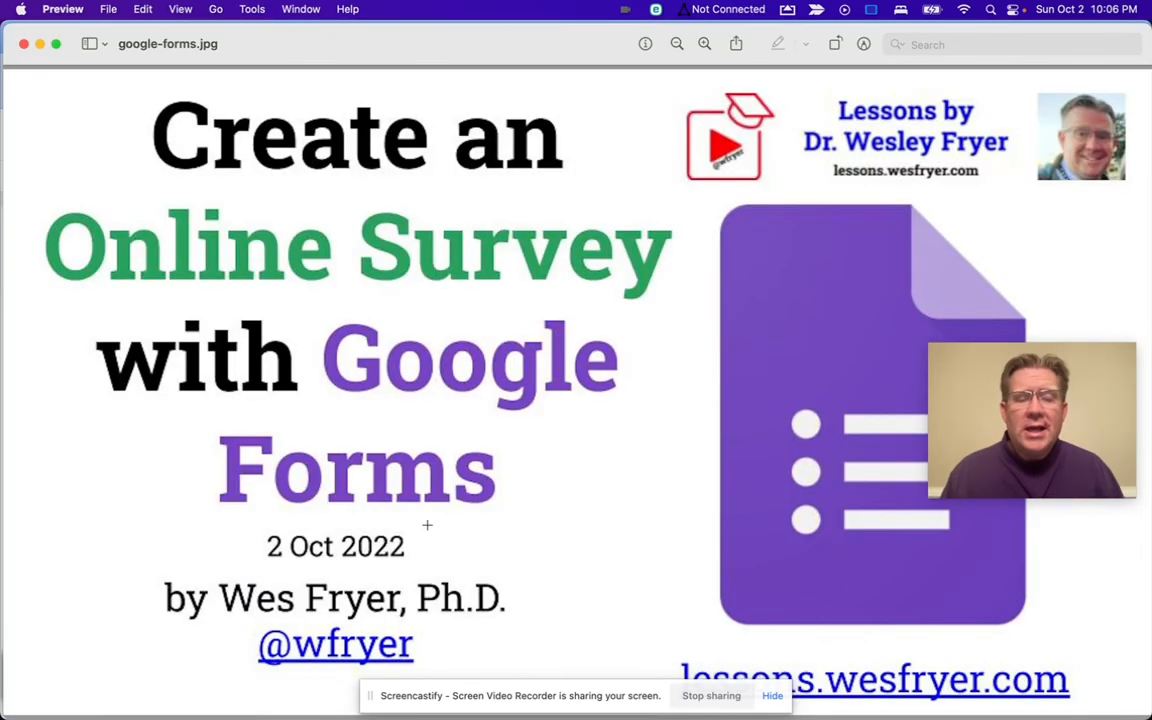